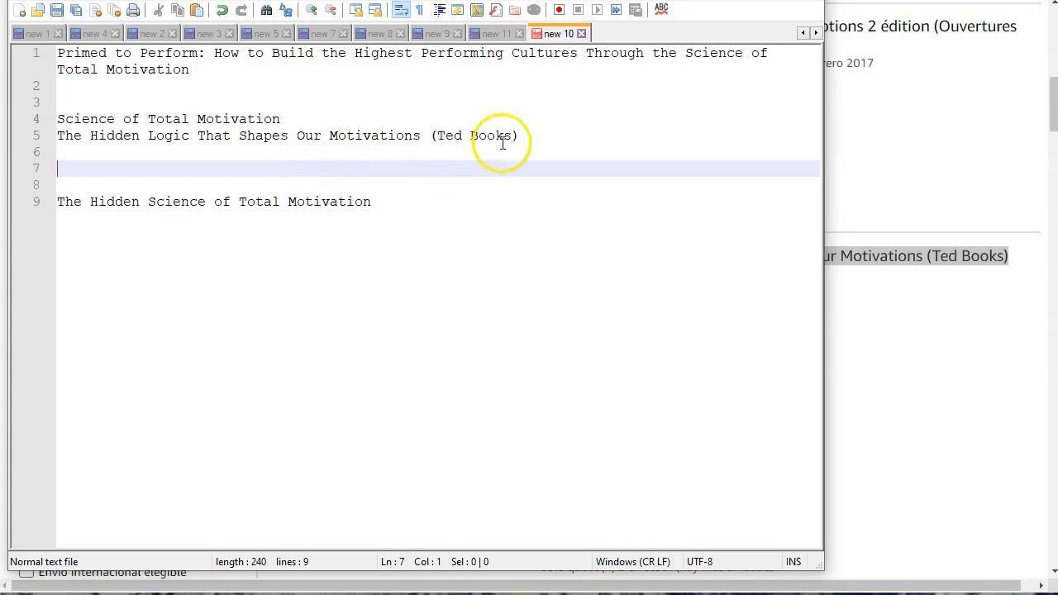
Review the collected title ideas in the notes, and browse the Amazon book results for more motivation titles
{"action": "left_click_drag", "start_coordinate": [61, 170], "coordinate": [35, 60]}
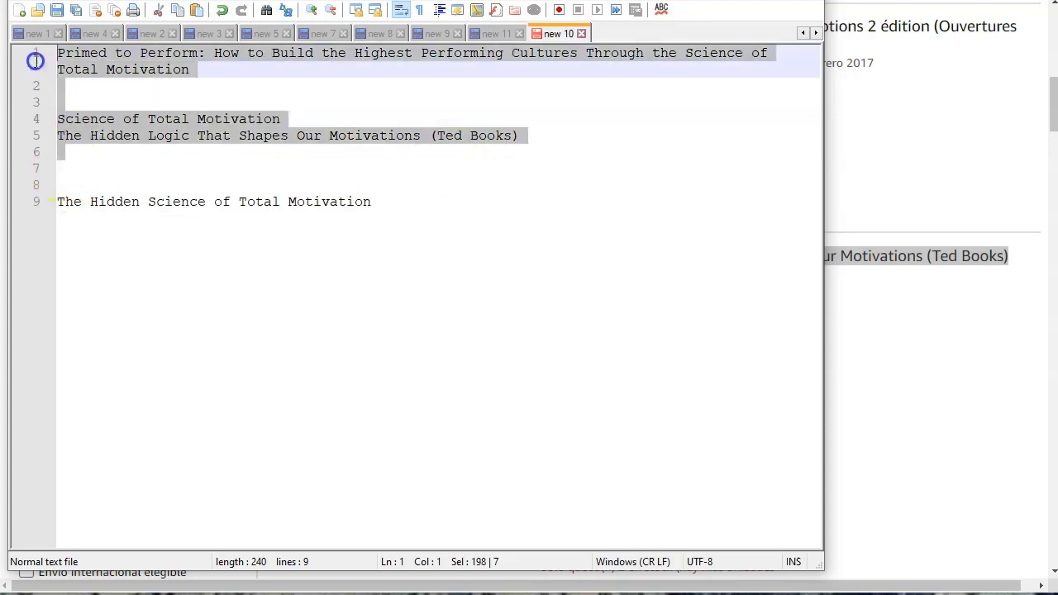
{"action": "left_click", "coordinate": [416, 243]}
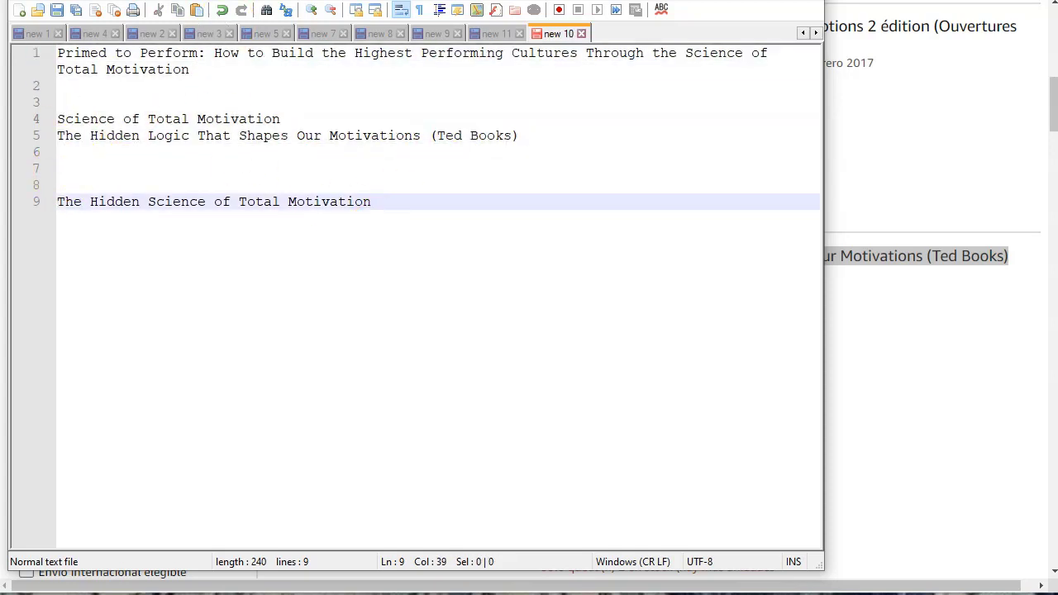
{"action": "key", "text": "alt+Tab"}
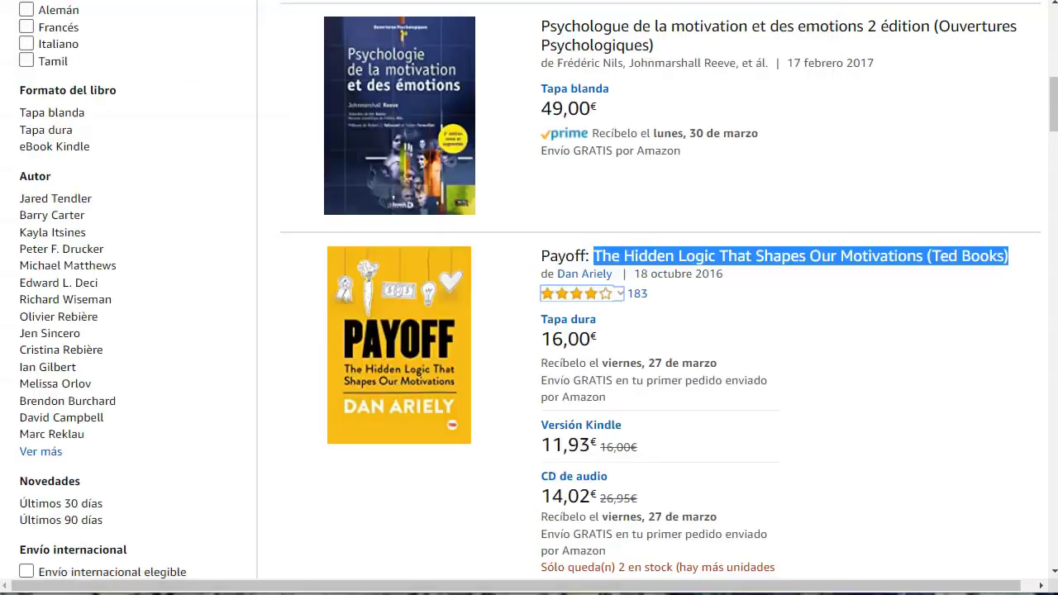
{"action": "scroll", "coordinate": [702, 295], "scroll_direction": "down", "scroll_amount": 4}
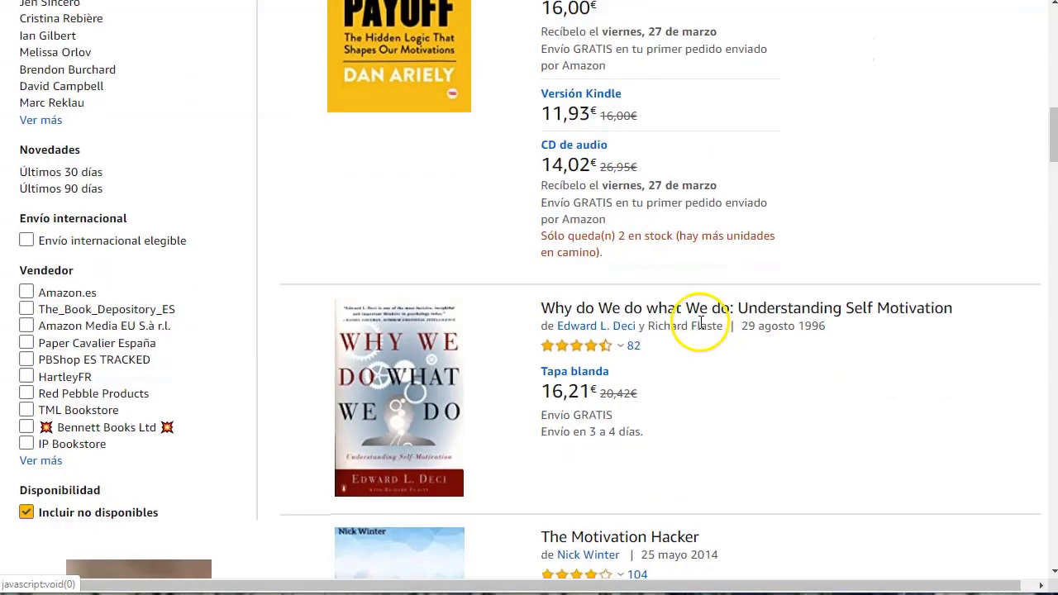
{"action": "scroll", "coordinate": [700, 322], "scroll_direction": "down", "scroll_amount": 2}
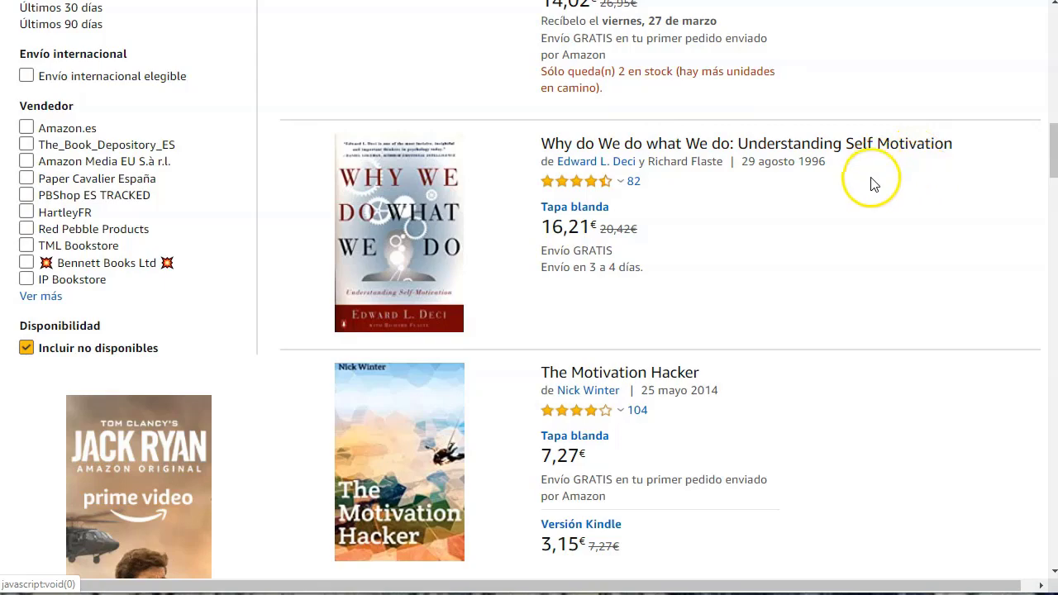
{"action": "scroll", "coordinate": [786, 277], "scroll_direction": "down", "scroll_amount": 2}
{"action": "scroll", "coordinate": [787, 277], "scroll_direction": "down", "scroll_amount": 5}
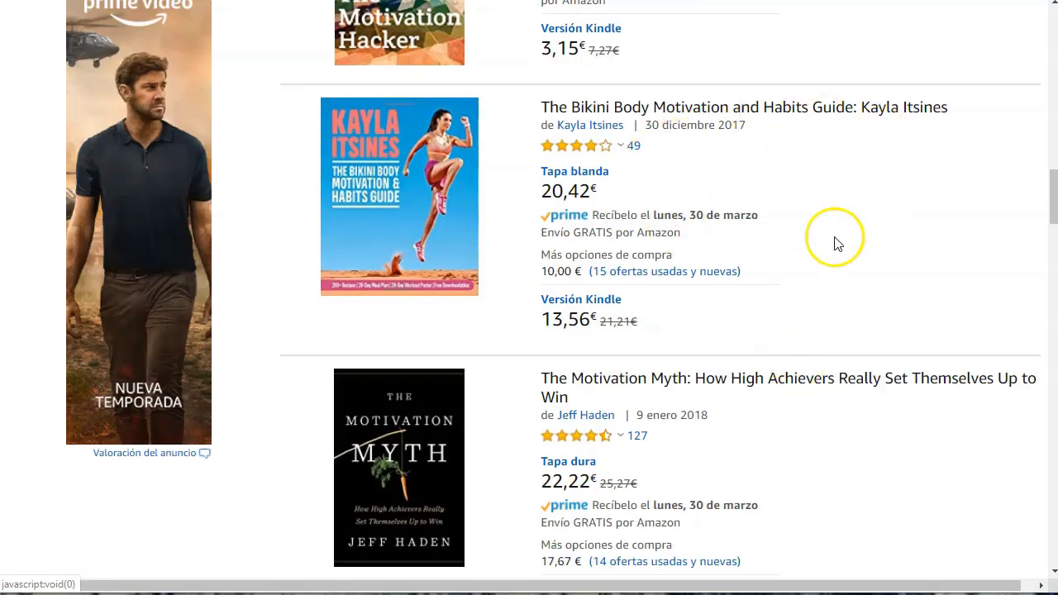
{"action": "scroll", "coordinate": [855, 229], "scroll_direction": "down", "scroll_amount": 2}
{"action": "scroll", "coordinate": [760, 314], "scroll_direction": "down", "scroll_amount": 5}
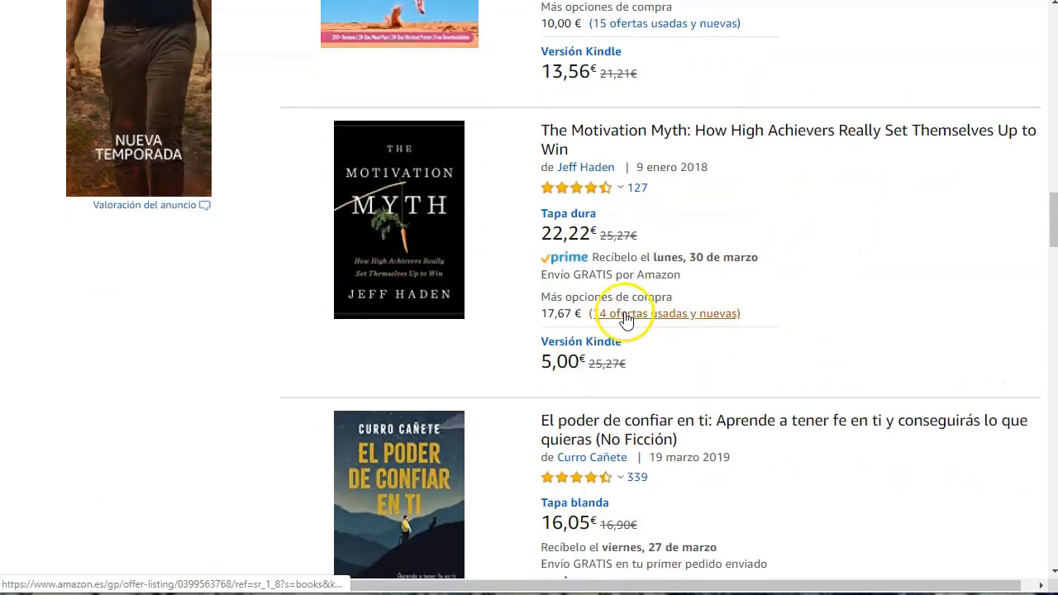
{"action": "scroll", "coordinate": [626, 318], "scroll_direction": "down", "scroll_amount": 3}
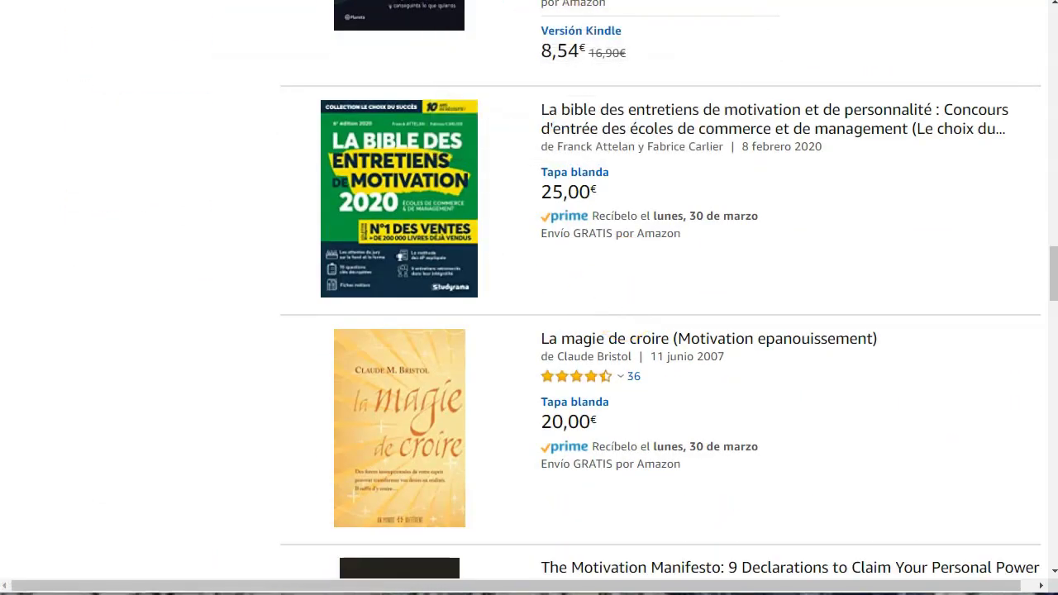
Switch to File Explorer and examine the PLR package's read-me and license PDFs, reselling folders and Private Label Rights contents
{"action": "key", "text": "alt+Tab"}
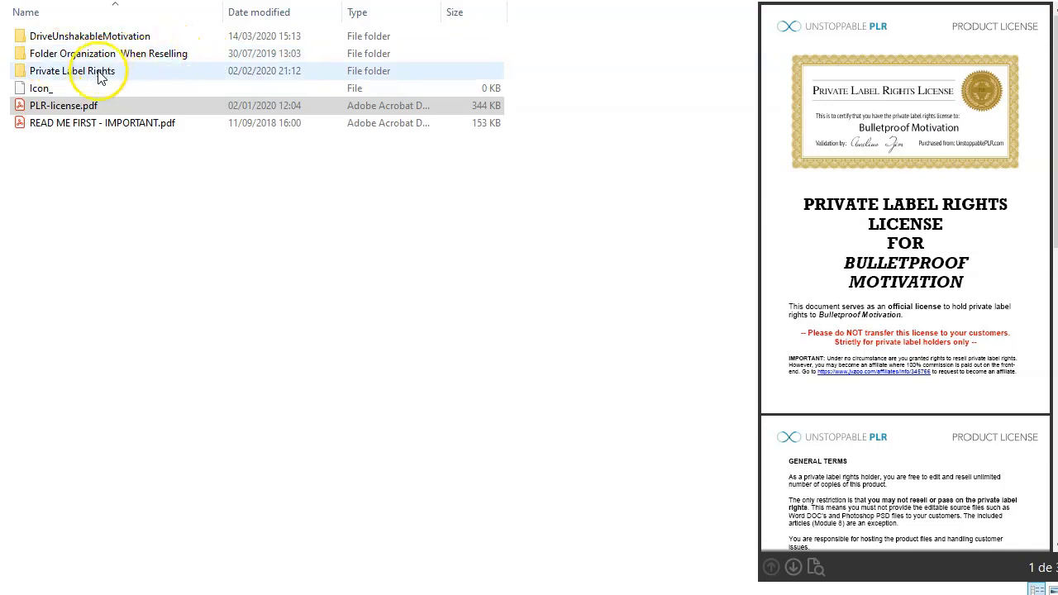
{"action": "left_click", "coordinate": [83, 124]}
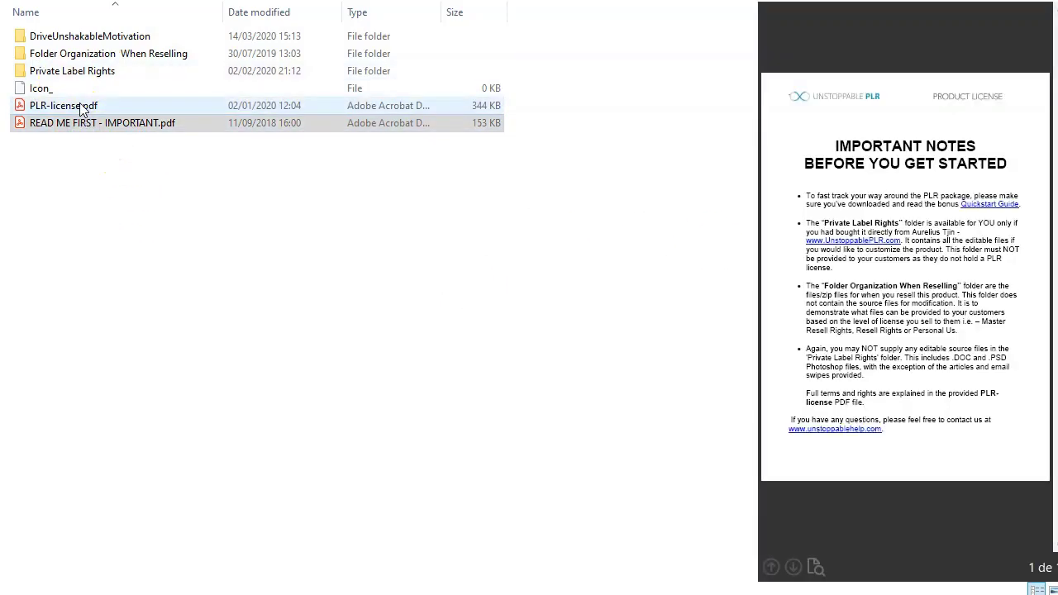
{"action": "left_click", "coordinate": [83, 109]}
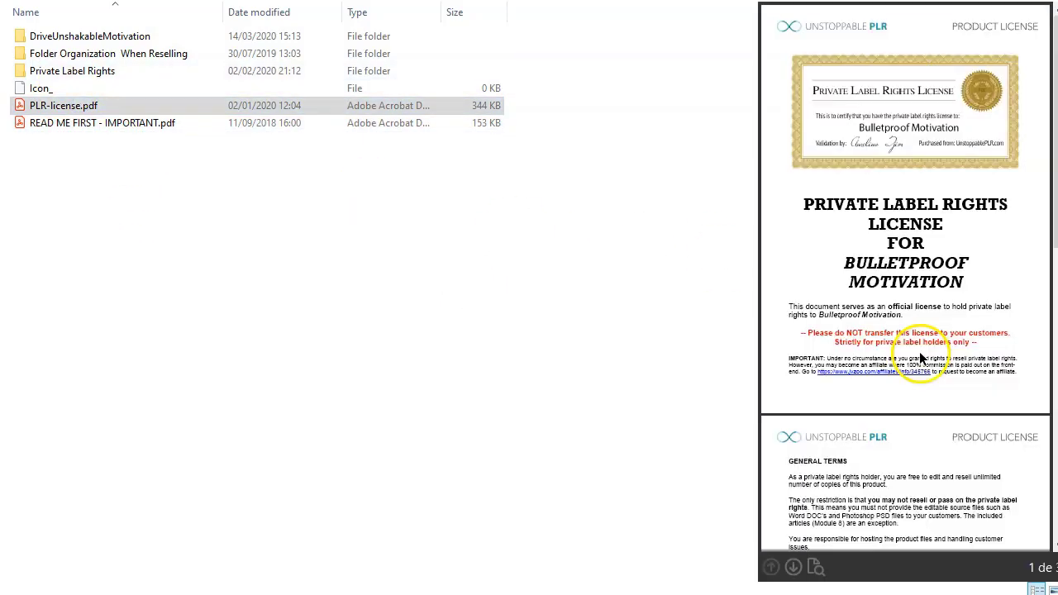
{"action": "double_click", "coordinate": [133, 53]}
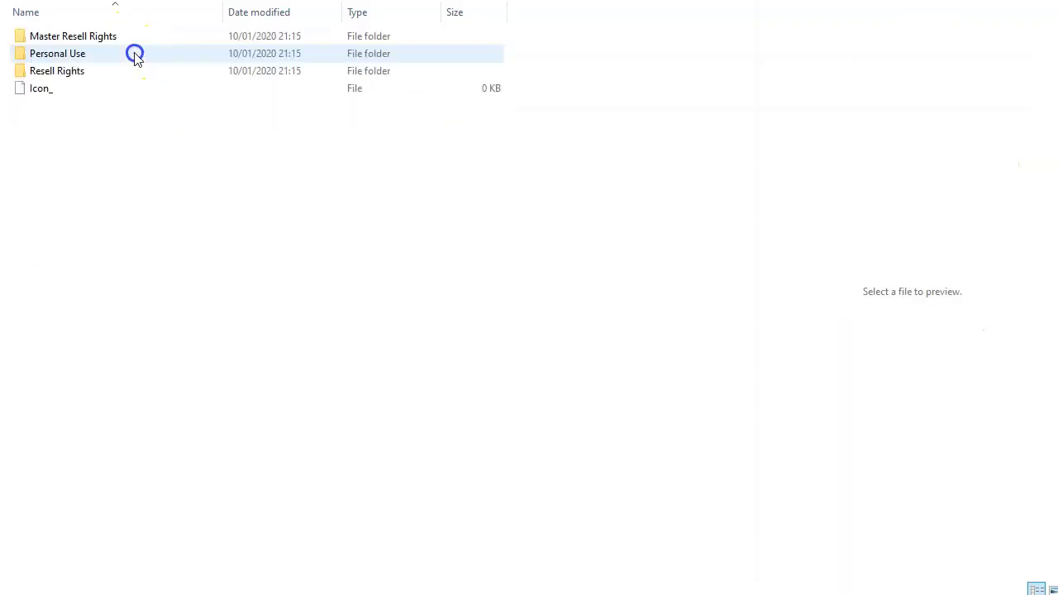
{"action": "left_click", "coordinate": [110, 38]}
{"action": "left_click", "coordinate": [99, 55]}
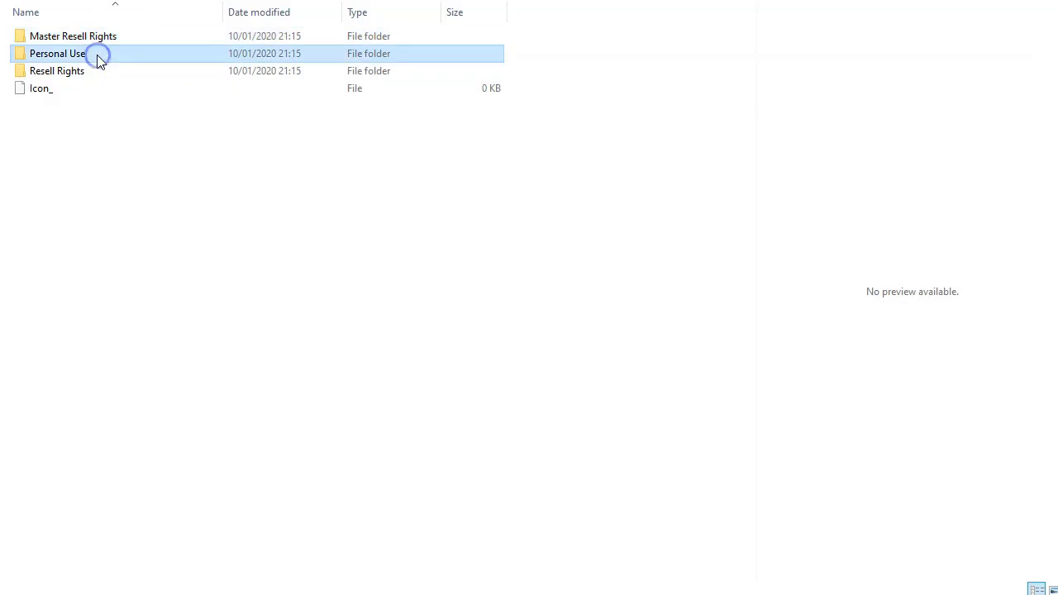
{"action": "left_click", "coordinate": [92, 76]}
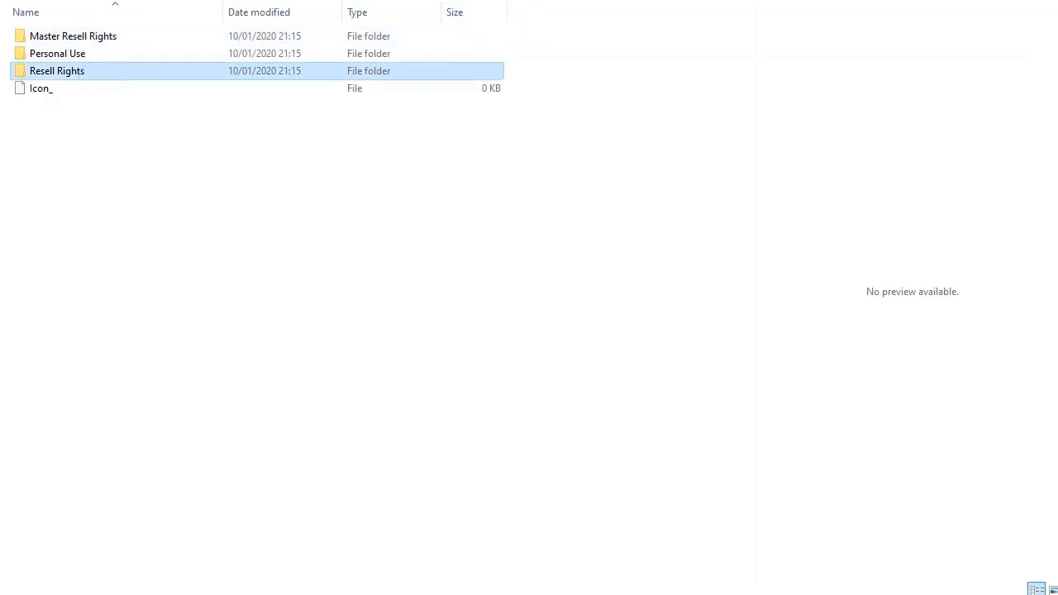
{"action": "double_click", "coordinate": [87, 72]}
{"action": "double_click", "coordinate": [71, 72]}
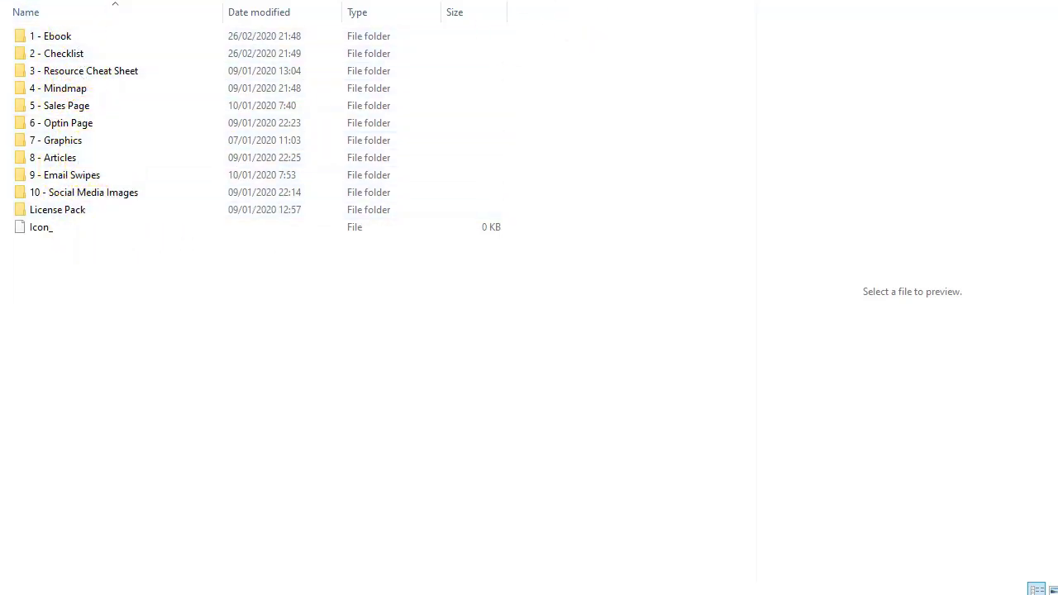
{"action": "key", "text": "alt+Up"}
Examine the existing DriveUnshakableMotivation folder and the Private Label Rights subfolders from 1 - Ebook to 4 - Mindmap
{"action": "key", "text": "alt+Tab"}
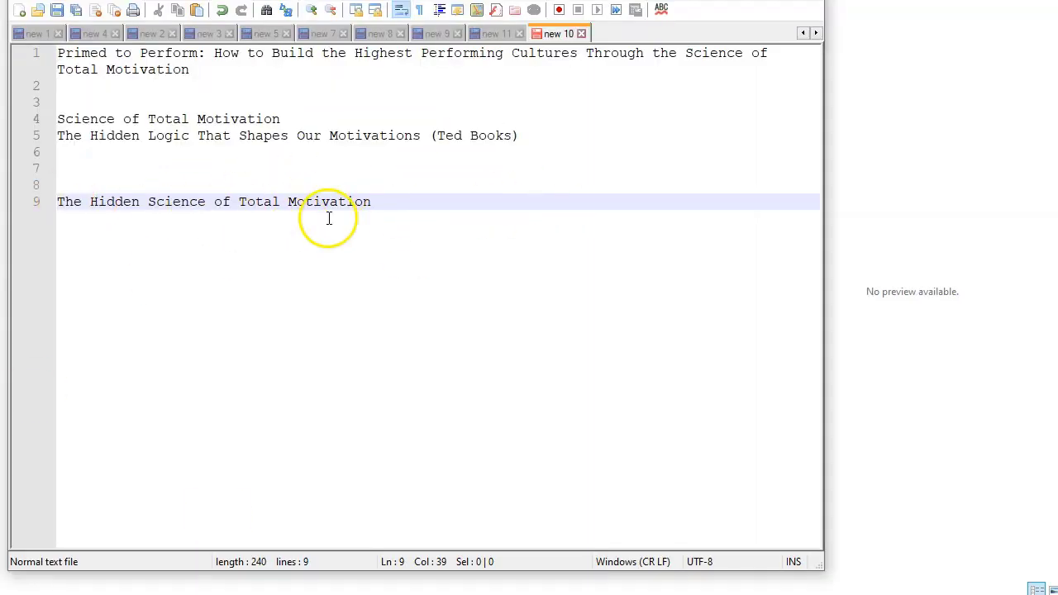
{"action": "key", "text": "alt+Tab"}
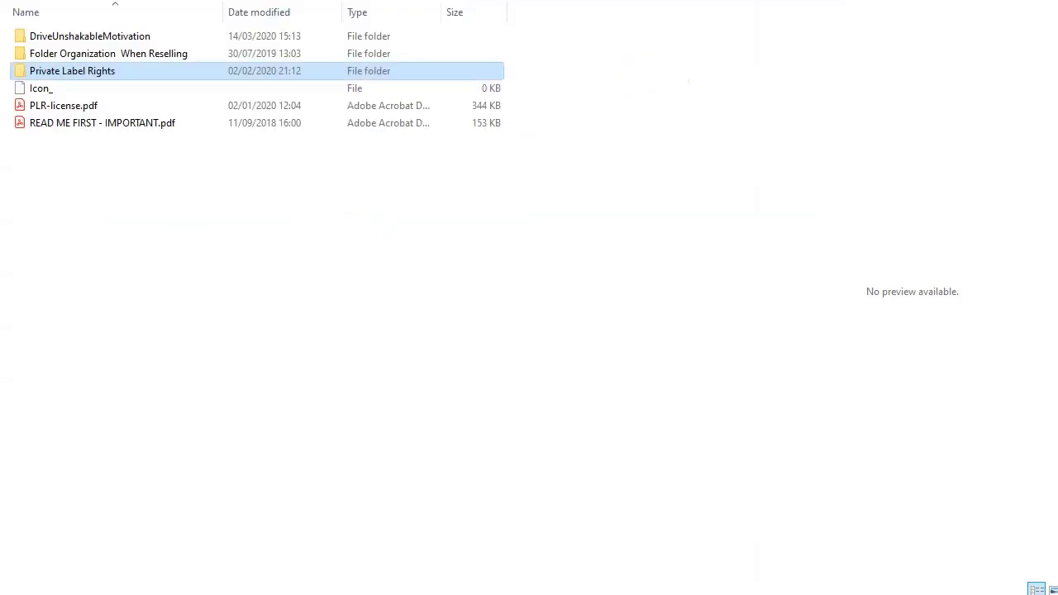
{"action": "left_click", "coordinate": [103, 37]}
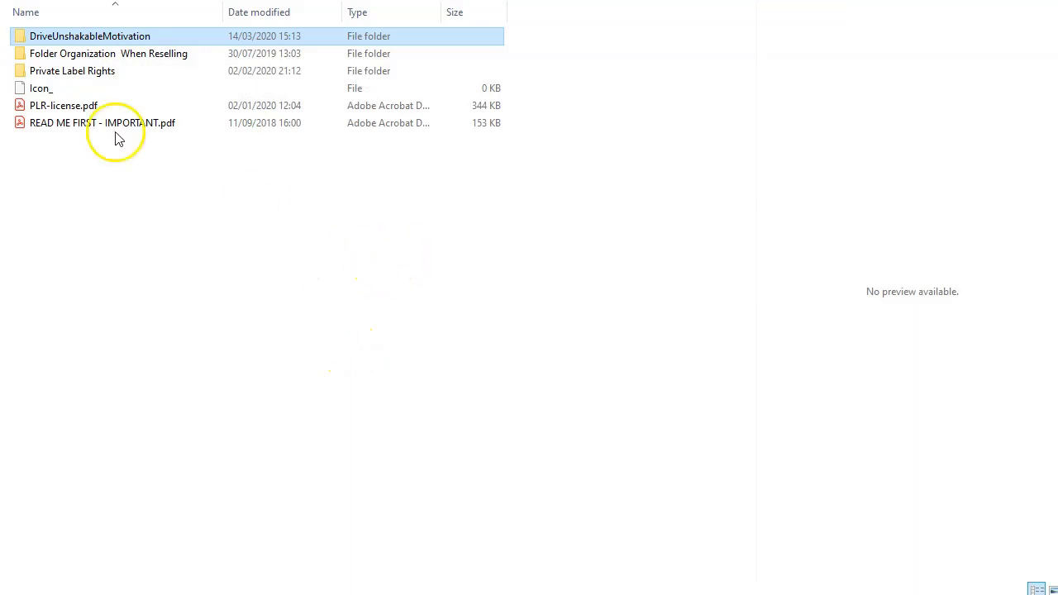
{"action": "double_click", "coordinate": [62, 39]}
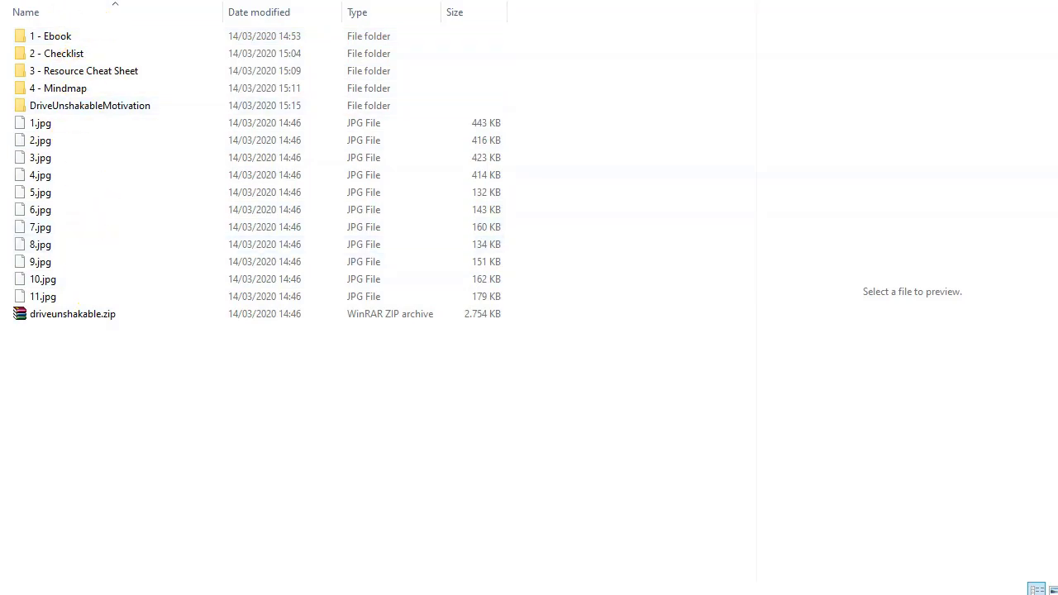
{"action": "key", "text": "alt+Up"}
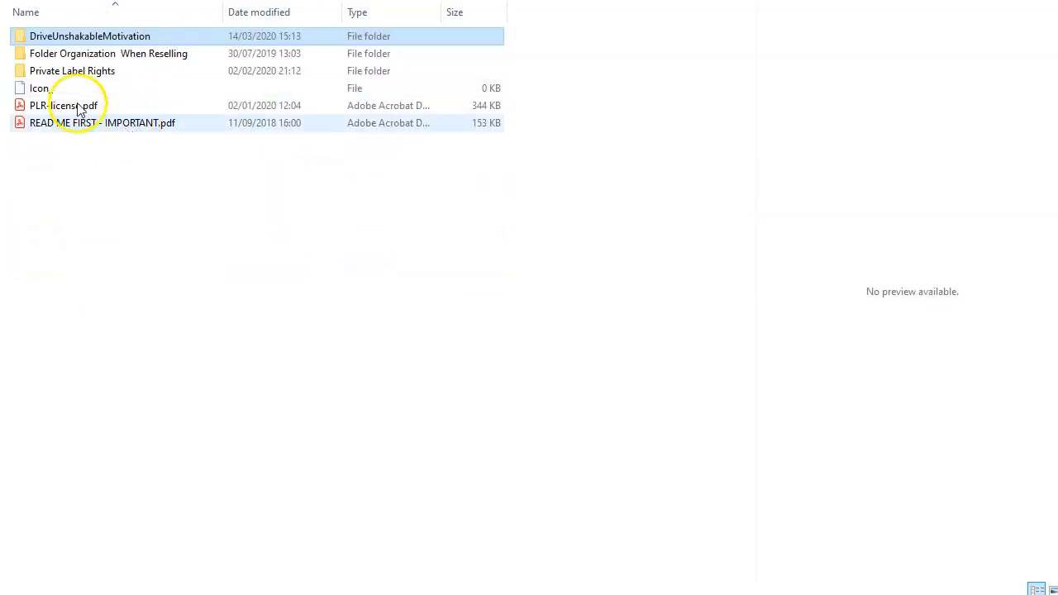
{"action": "double_click", "coordinate": [83, 72]}
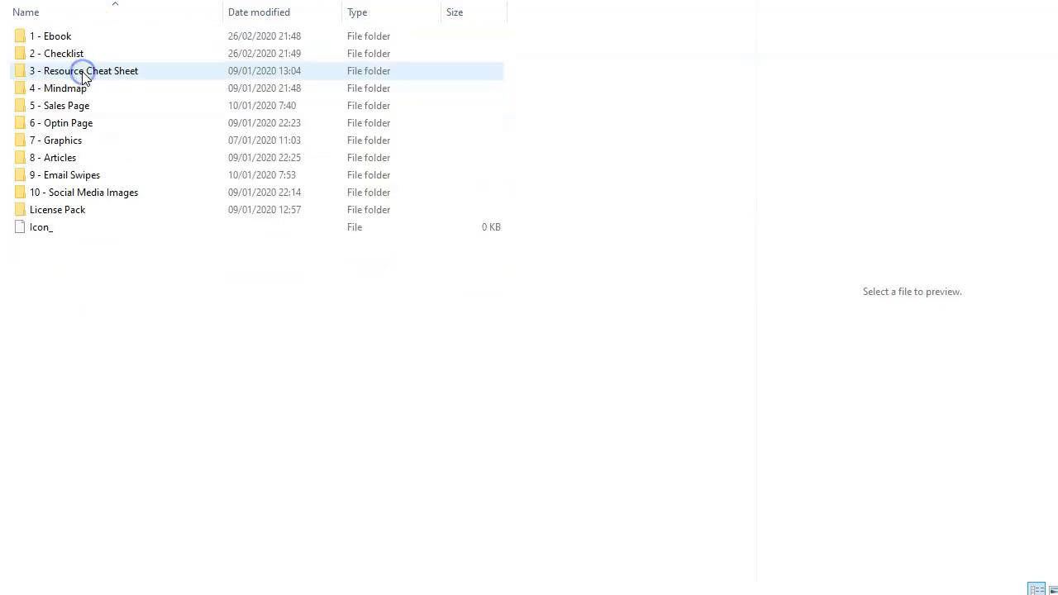
{"action": "left_click", "coordinate": [67, 40]}
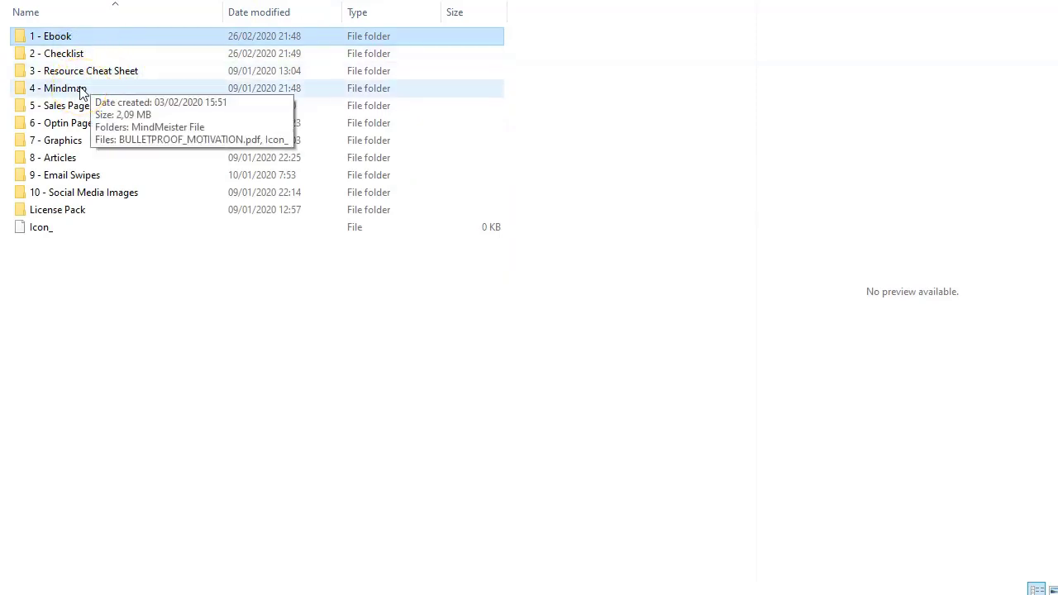
{"action": "left_click", "coordinate": [78, 91]}
{"action": "left_click", "coordinate": [67, 34], "text": "shift"}
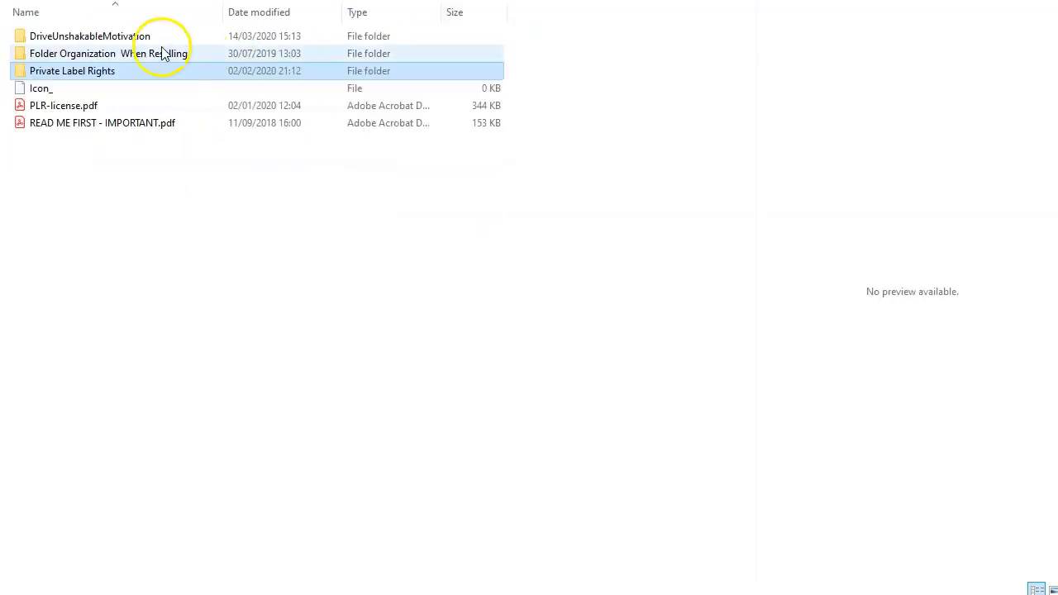
Copy the title "The Hidden Science of Total Motivation" from the notes and create a folder with that name in the package folder
{"action": "left_click", "coordinate": [142, 37]}
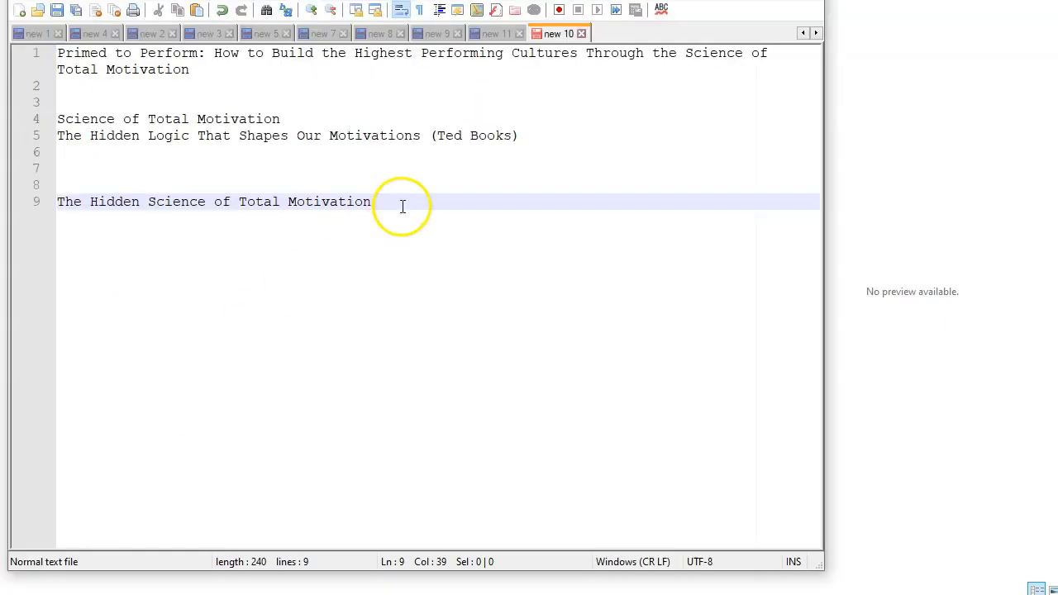
{"action": "left_click_drag", "start_coordinate": [402, 203], "coordinate": [46, 199]}
{"action": "key", "text": "ctrl+c"}
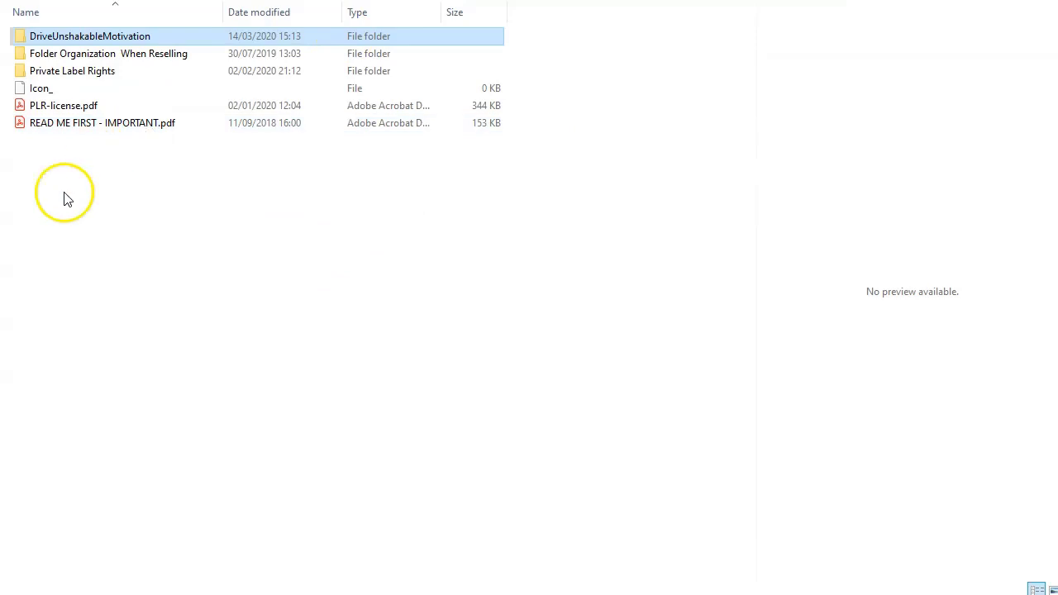
{"action": "left_click", "coordinate": [65, 196]}
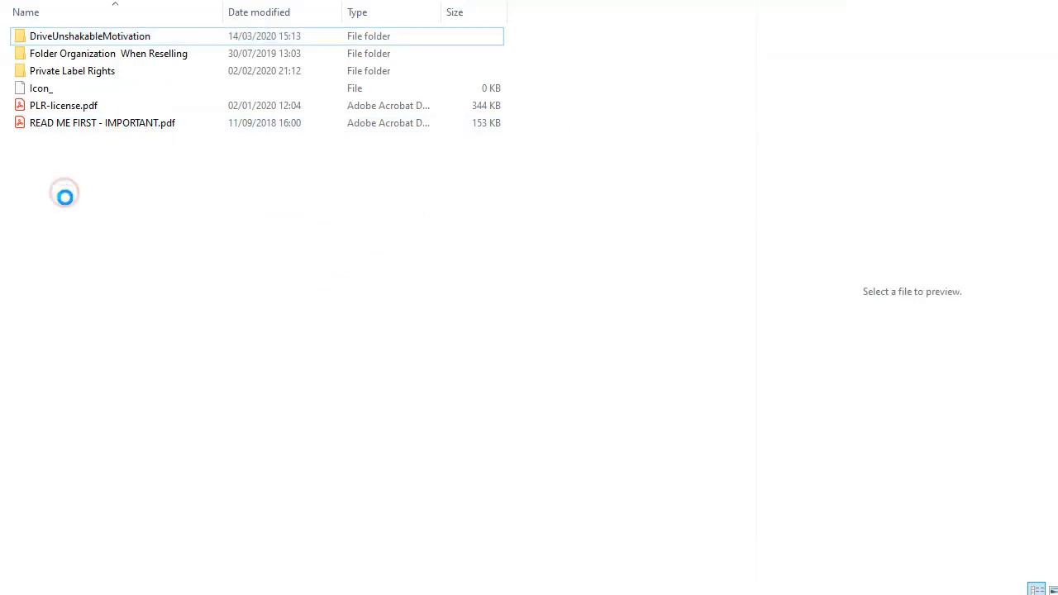
{"action": "right_click", "coordinate": [64, 192]}
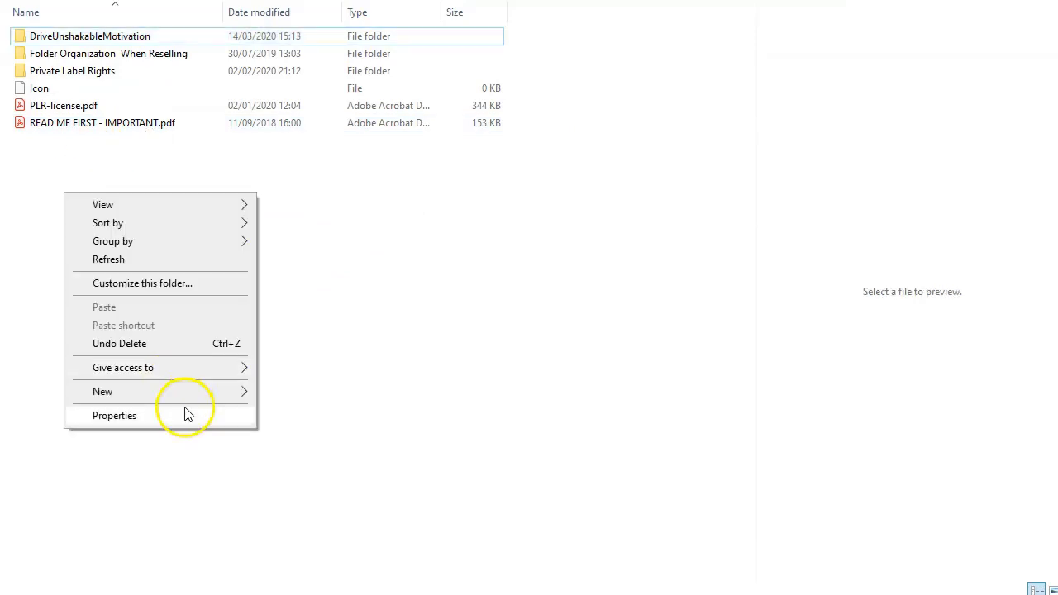
{"action": "mouse_move", "coordinate": [232, 392]}
{"action": "left_click", "coordinate": [291, 397]}
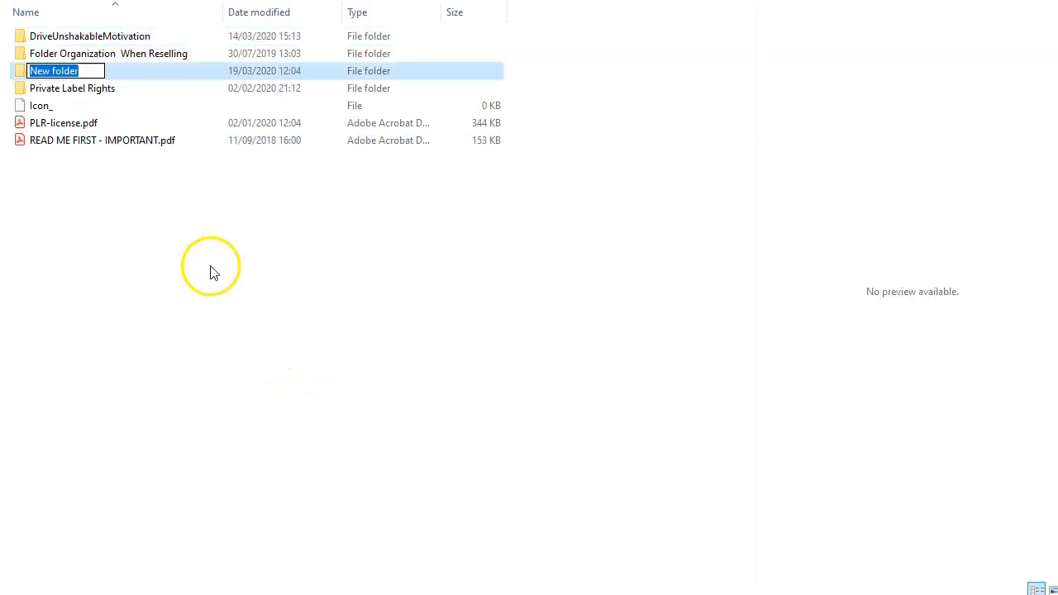
{"action": "key", "text": "ctrl+v"}
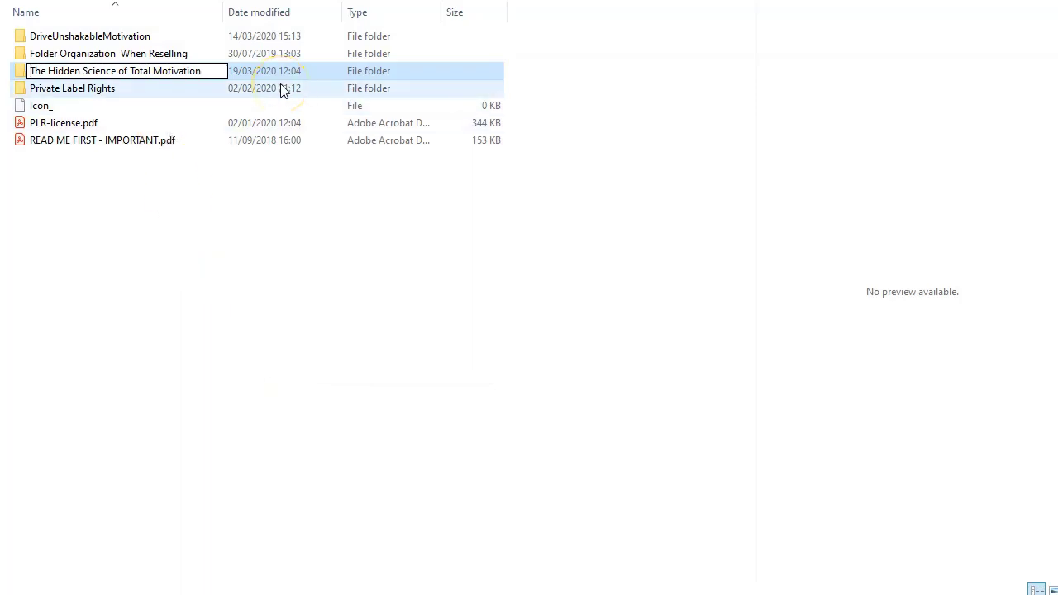
{"action": "key", "text": "Return"}
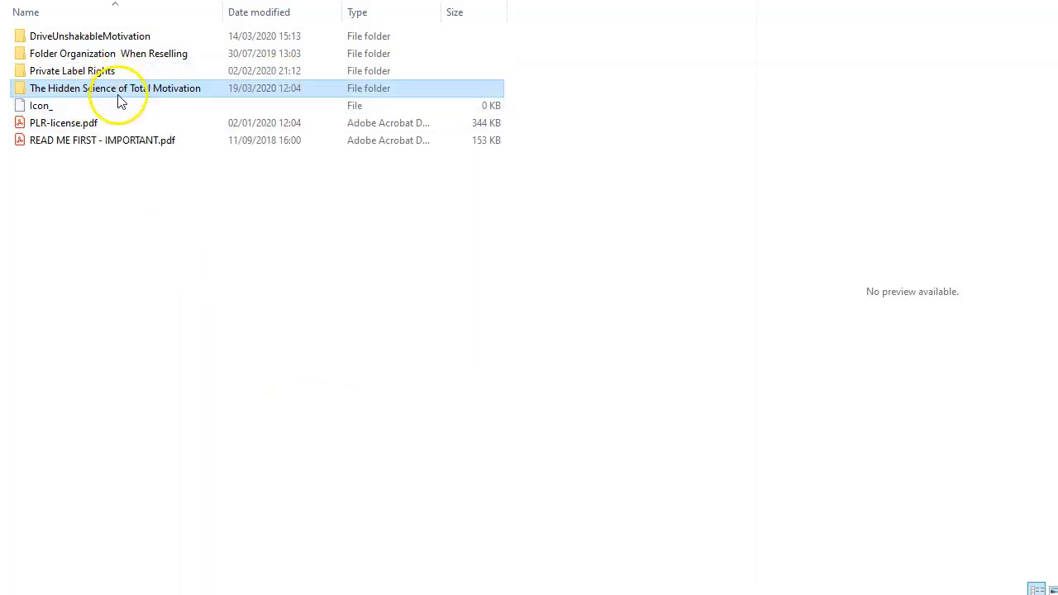
Copy the 1 - Ebook, 2 - Checklist, 3 - Resource Cheat Sheet and 4 - Mindmap folders from Private Label Rights into The Hidden Science of Total Motivation
{"action": "double_click", "coordinate": [83, 71]}
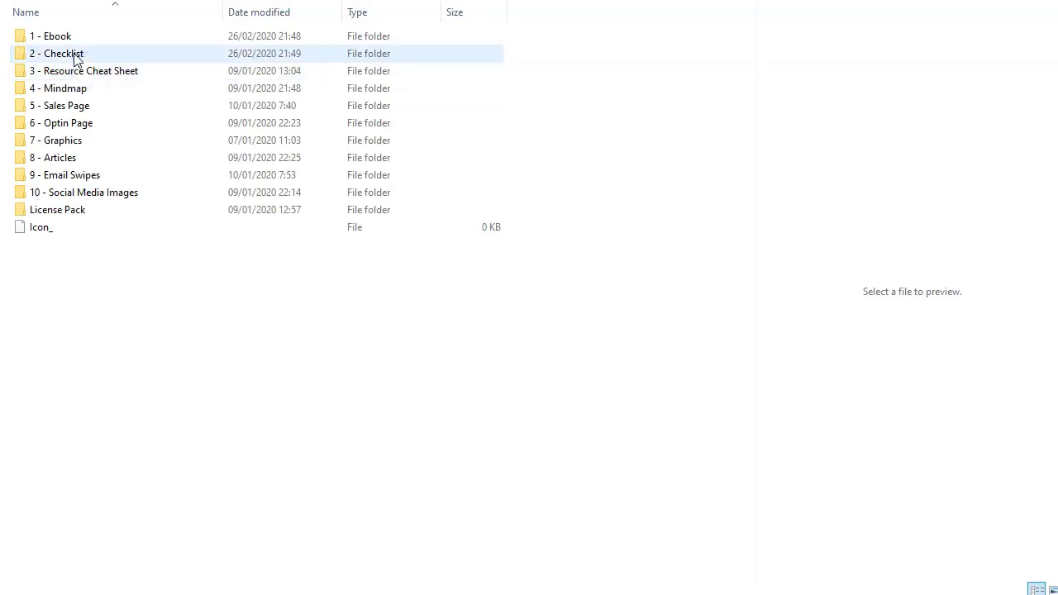
{"action": "left_click", "coordinate": [66, 37]}
{"action": "left_click", "coordinate": [58, 88], "text": "shift"}
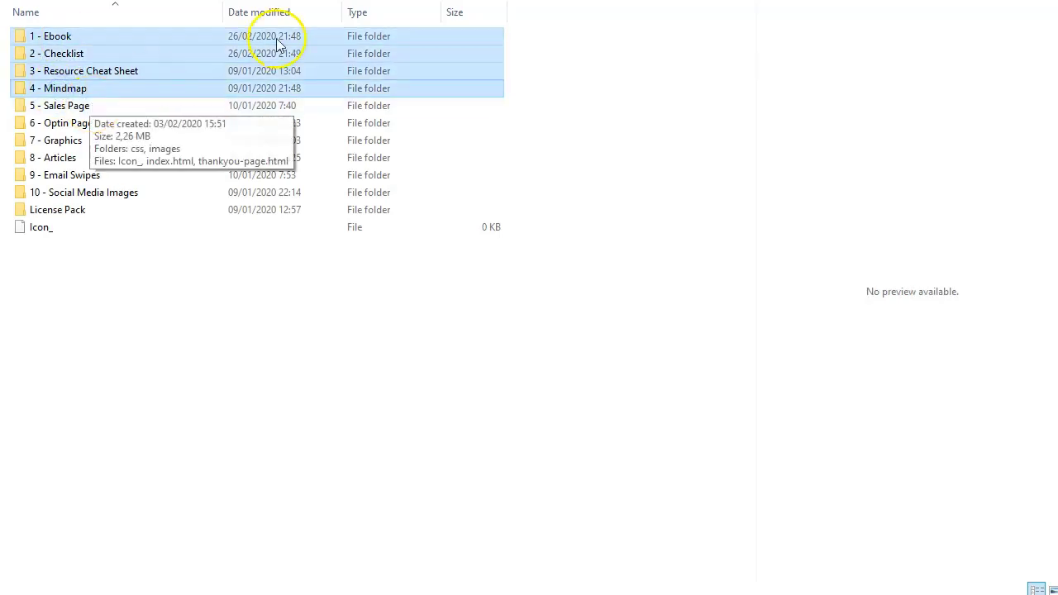
{"action": "key", "text": "BackSpace"}
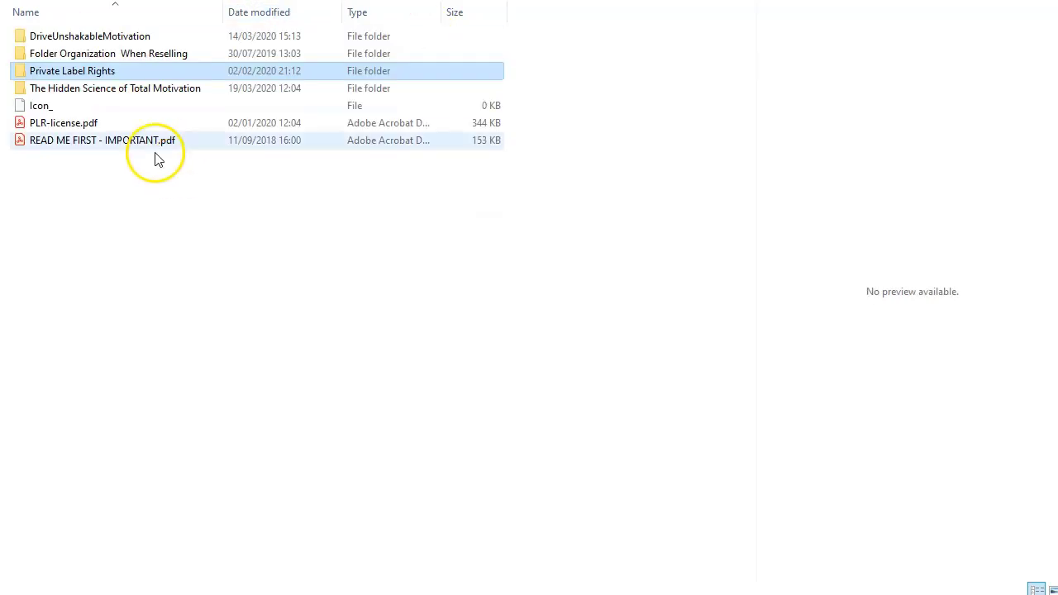
{"action": "double_click", "coordinate": [132, 89]}
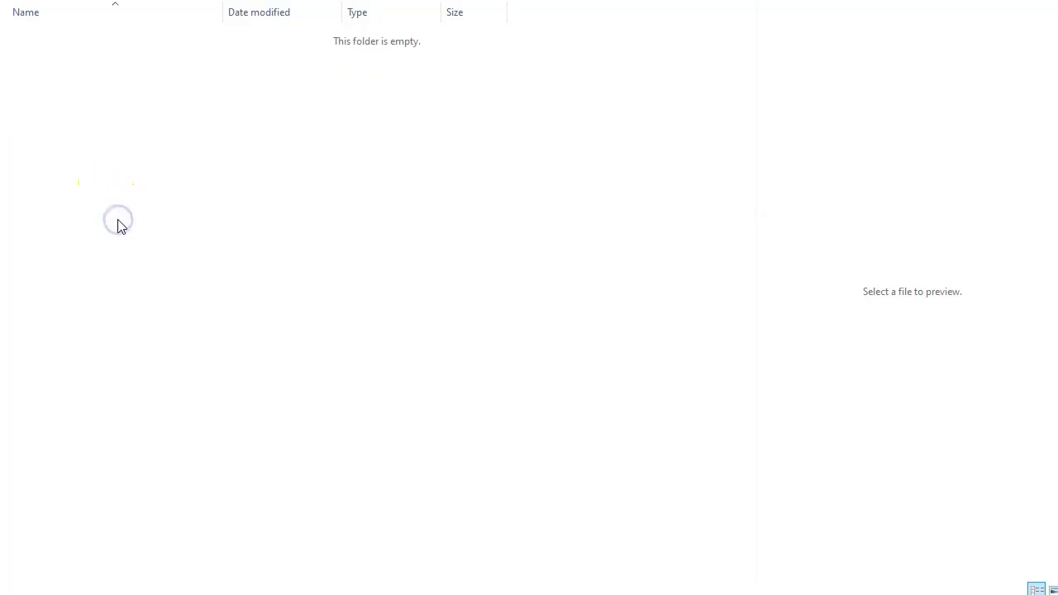
{"action": "key", "text": "ctrl+v"}
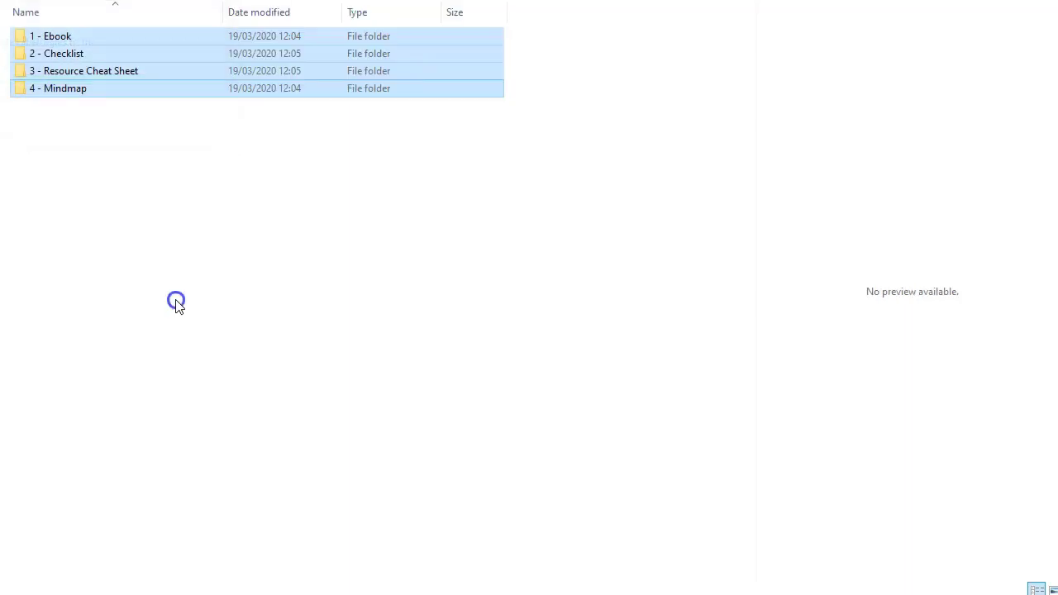
Delete Bulletproof Motivation.pdf from the 1 - Ebook folder
{"action": "double_click", "coordinate": [111, 38]}
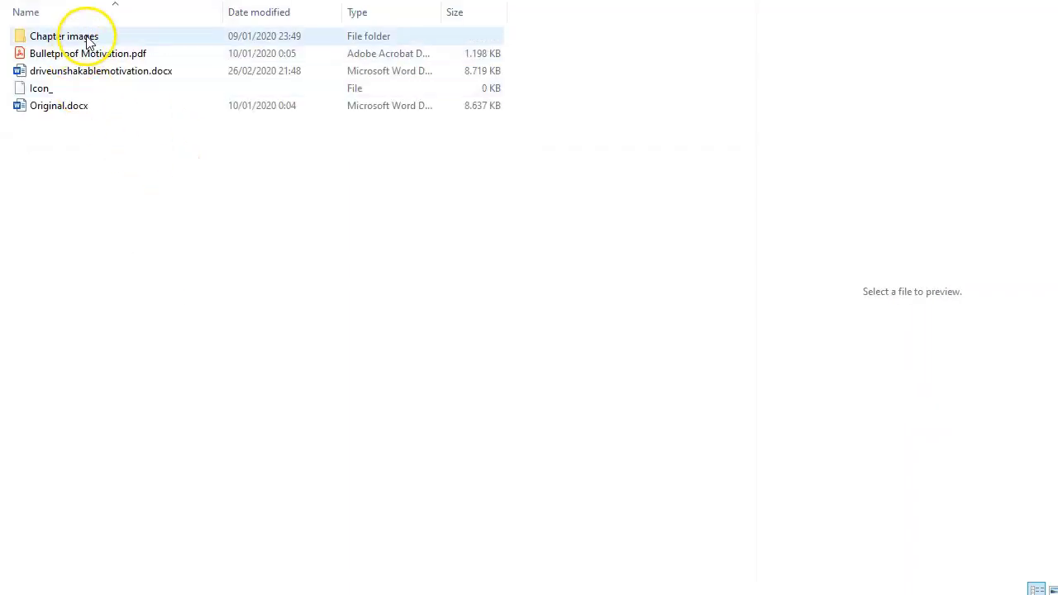
{"action": "left_click", "coordinate": [87, 53]}
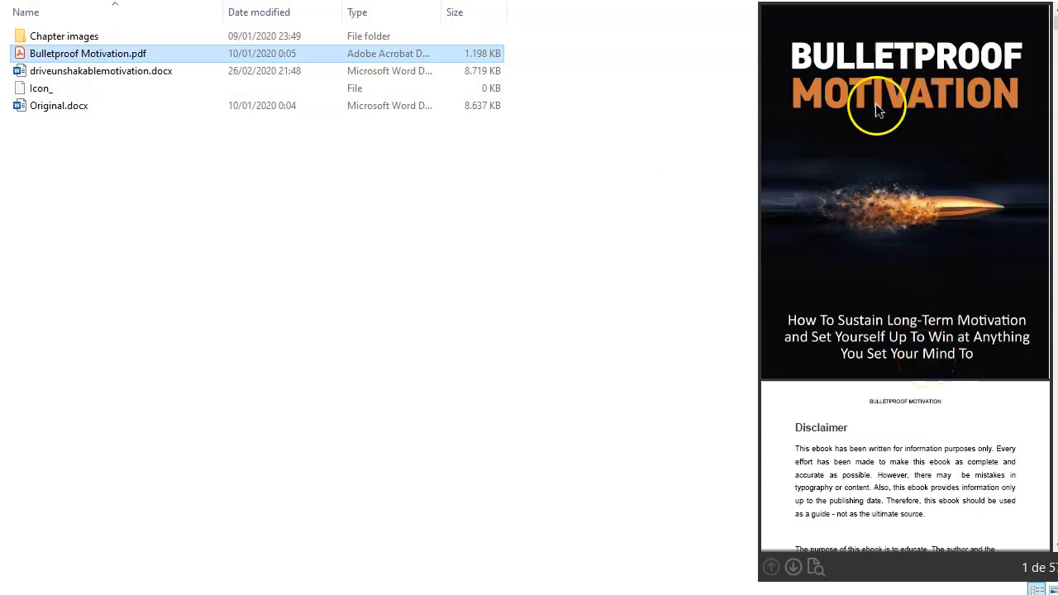
{"action": "key", "text": "Delete"}
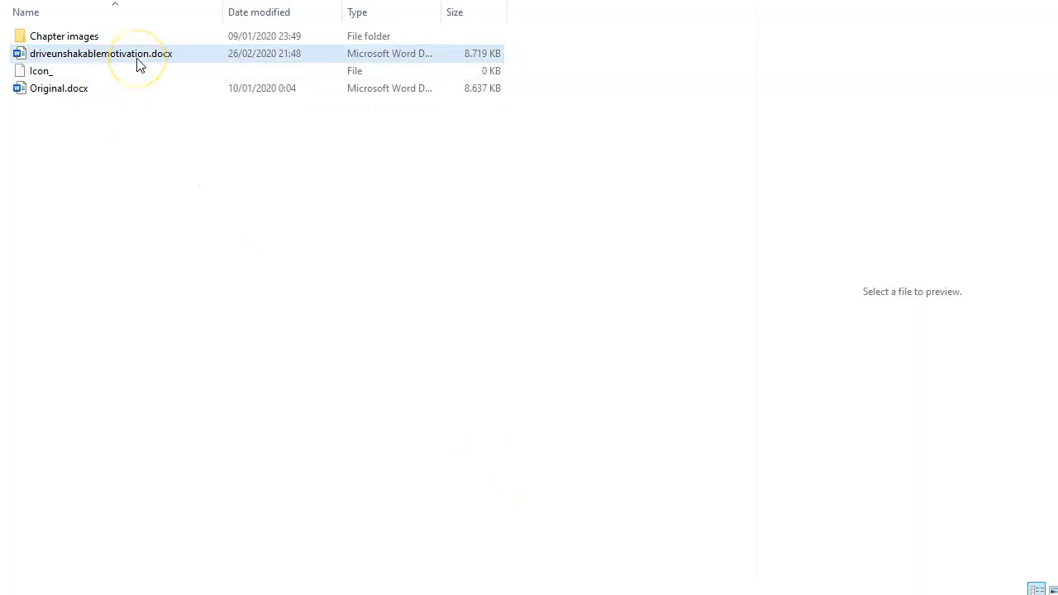
Open Original.docx from the 1 - Ebook folder in Word and enable editing
{"action": "left_click", "coordinate": [136, 56]}
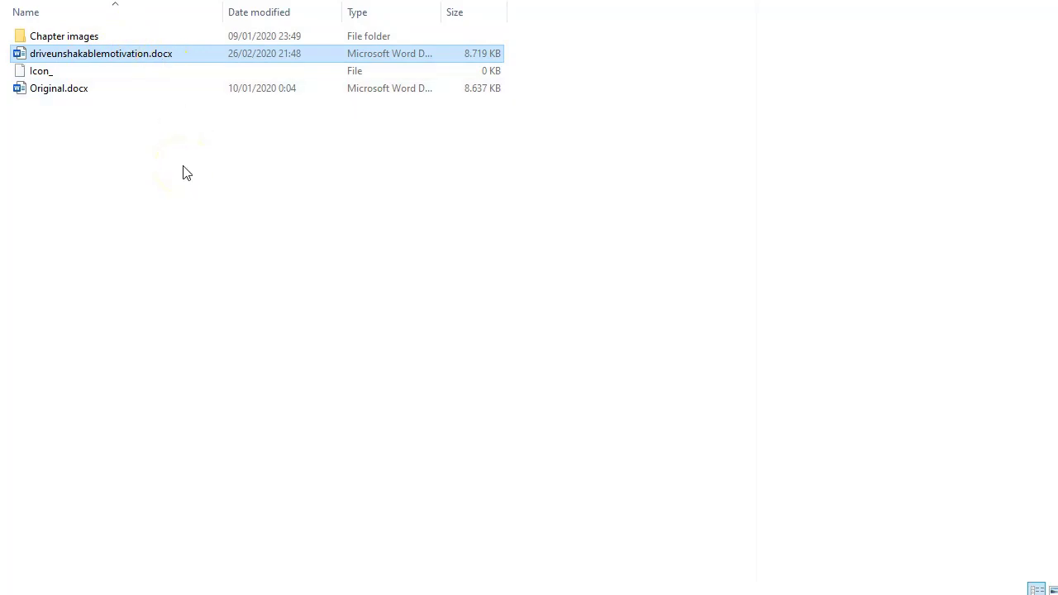
{"action": "left_click", "coordinate": [88, 89]}
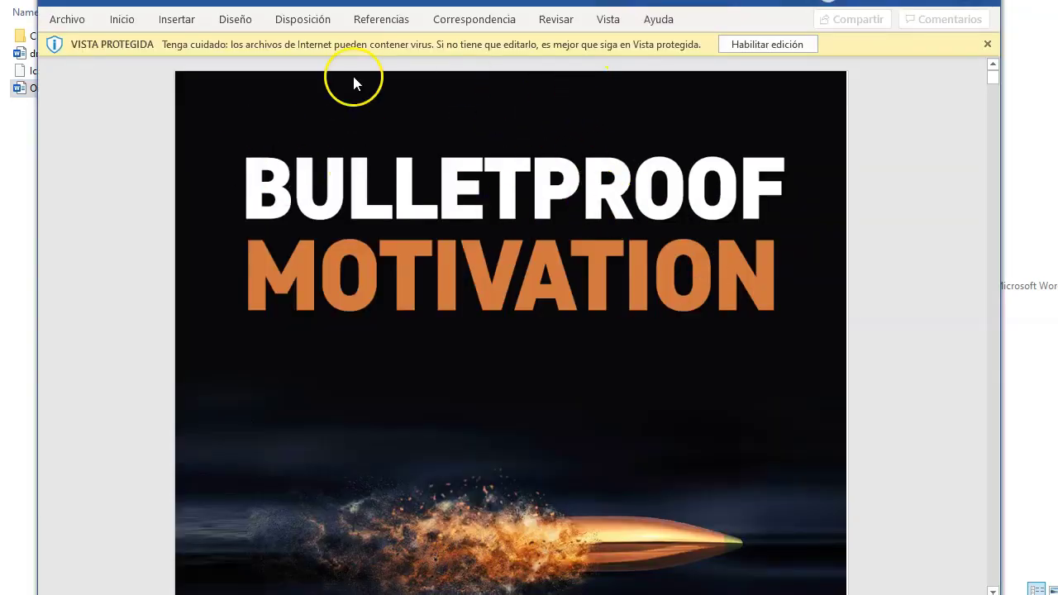
{"action": "left_click", "coordinate": [748, 45]}
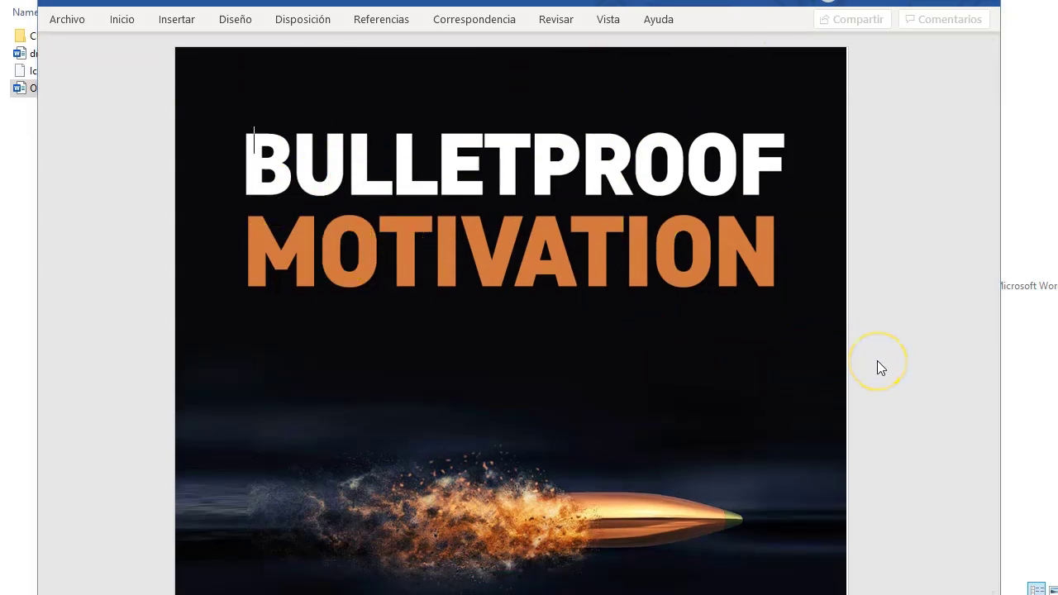
Replace the BULLETPROOF MOTIVATION header above the Disclaimer with the title "The Hidden Science of Total Motivation" from the notes
{"action": "scroll", "coordinate": [761, 157], "scroll_direction": "down", "scroll_amount": 5}
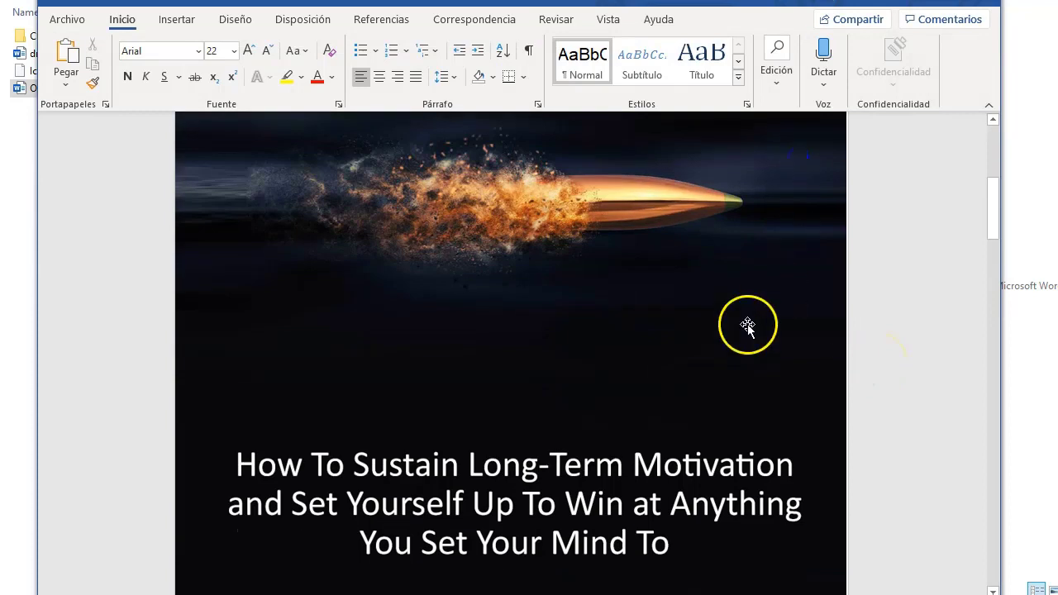
{"action": "scroll", "coordinate": [731, 339], "scroll_direction": "down", "scroll_amount": 1}
{"action": "scroll", "coordinate": [731, 340], "scroll_direction": "down", "scroll_amount": 3}
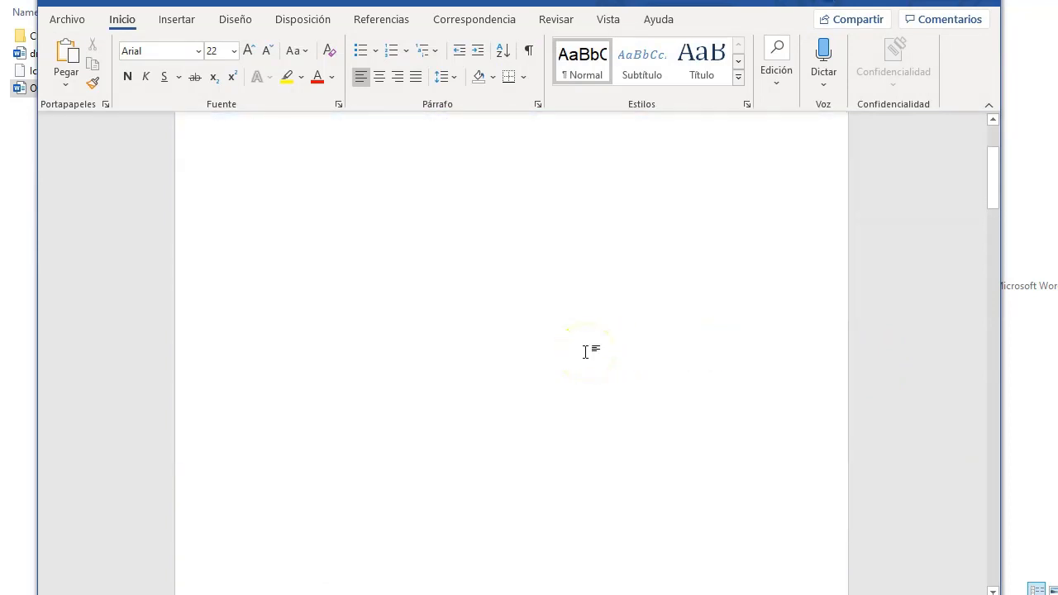
{"action": "scroll", "coordinate": [553, 312], "scroll_direction": "down", "scroll_amount": 4}
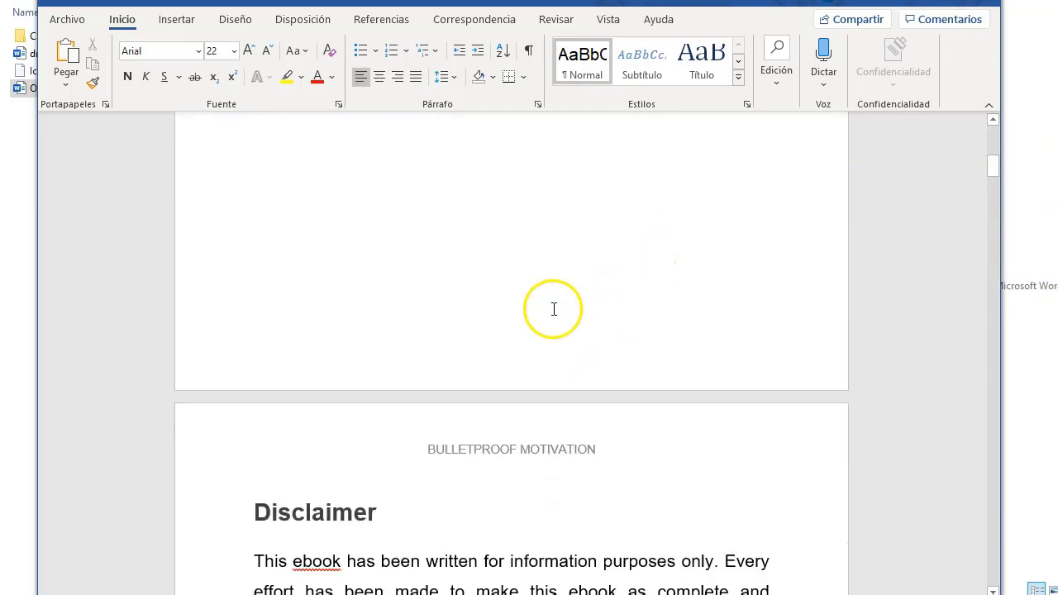
{"action": "scroll", "coordinate": [489, 352], "scroll_direction": "down", "scroll_amount": 1}
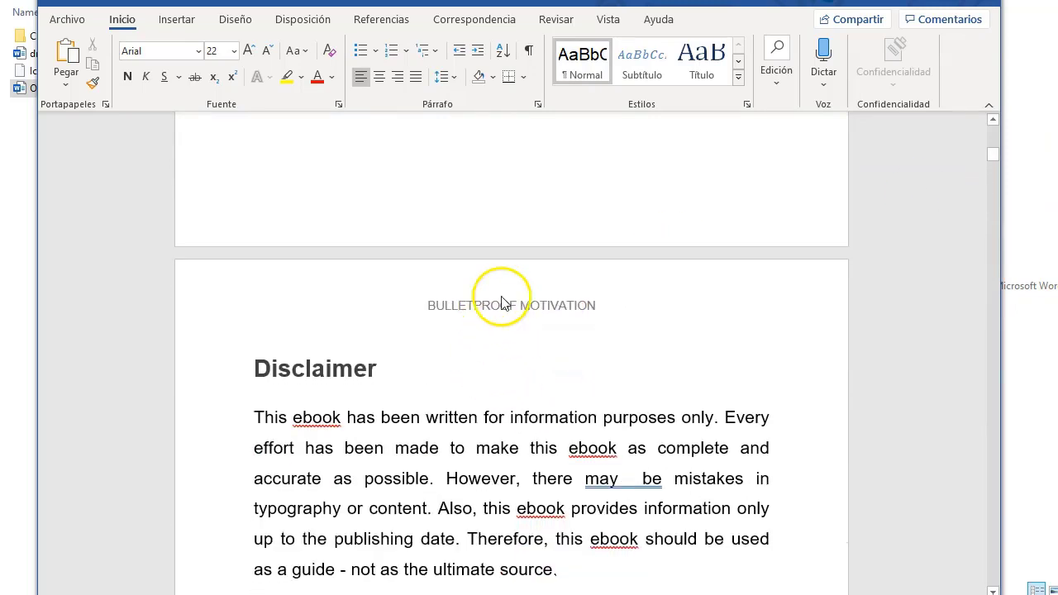
{"action": "double_click", "coordinate": [503, 304]}
{"action": "left_click", "coordinate": [425, 304]}
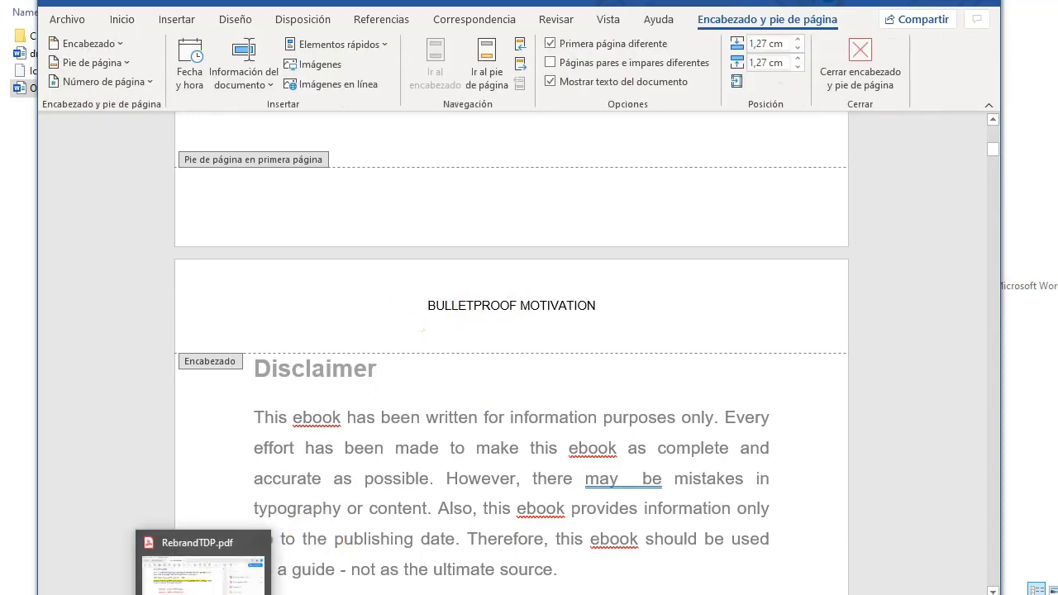
{"action": "left_click", "coordinate": [83, 570]}
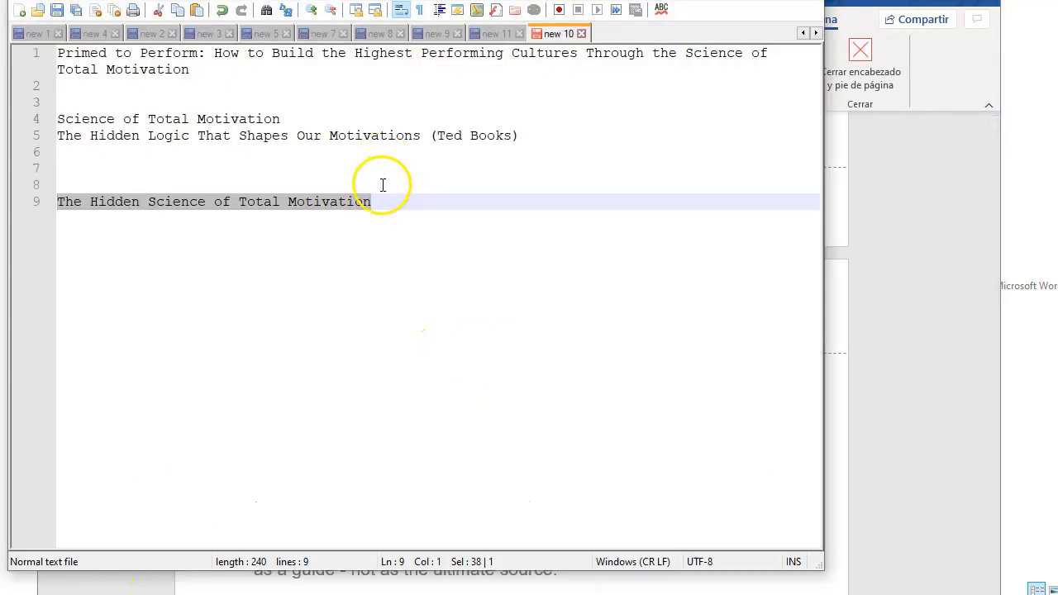
{"action": "left_click", "coordinate": [909, 216]}
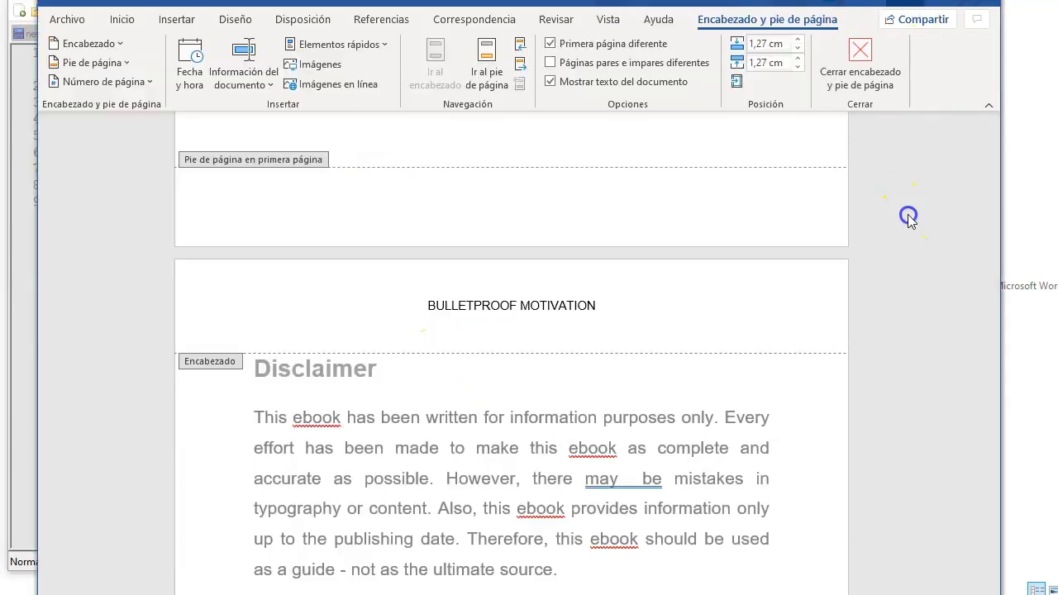
{"action": "double_click", "coordinate": [528, 306]}
{"action": "left_click", "coordinate": [528, 307]}
{"action": "type", "text": "The Hidden Science of Total Motivation"}
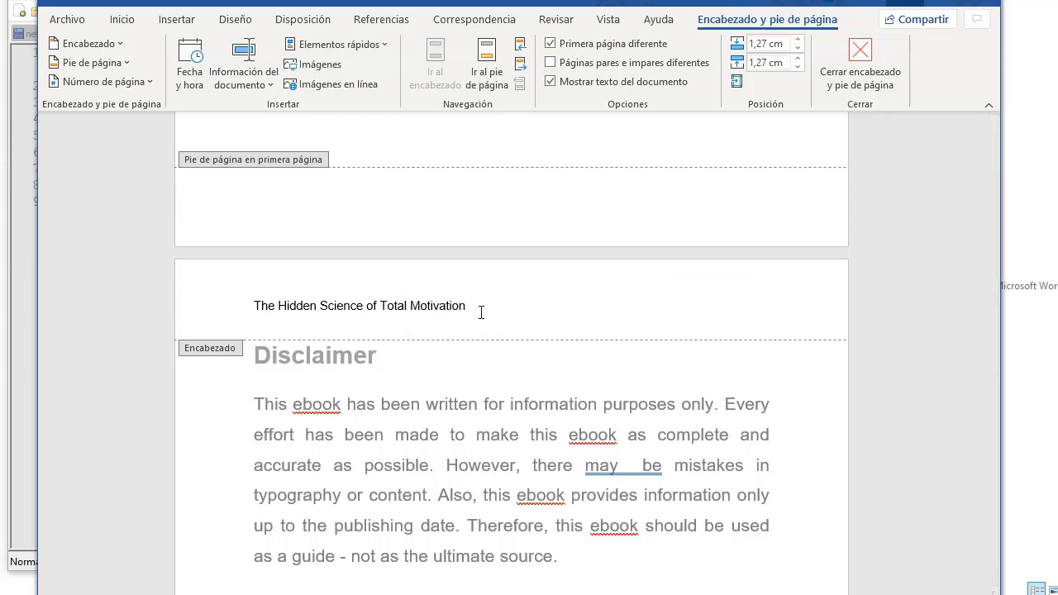
Convert the header title to all uppercase letters
{"action": "key", "text": "shift+F3"}
{"action": "left_click_drag", "start_coordinate": [489, 304], "coordinate": [319, 296]}
{"action": "key", "text": "shift+F3"}
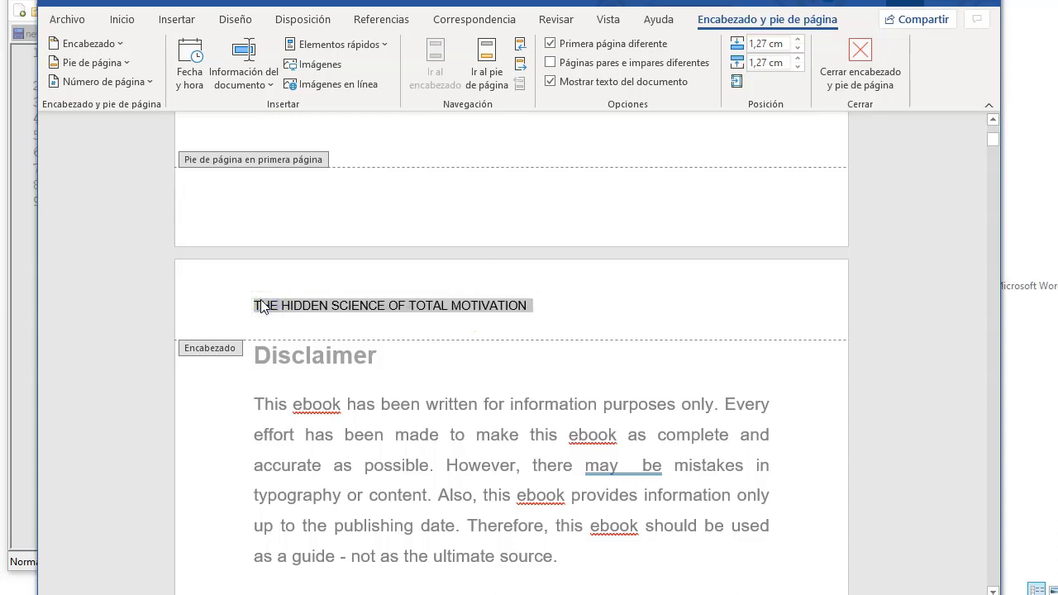
{"action": "left_click", "coordinate": [396, 309]}
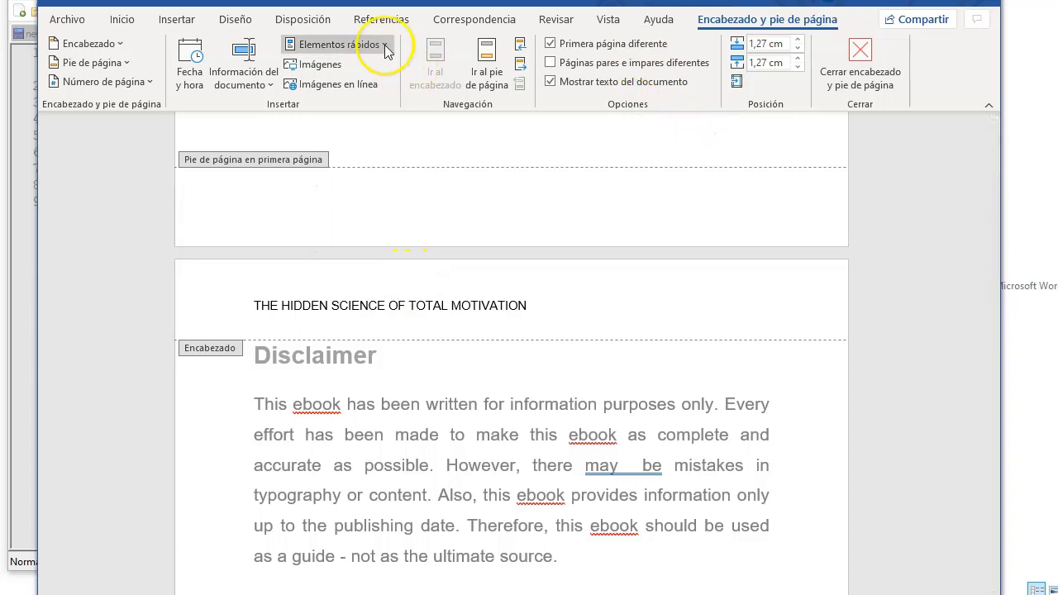
Set the header paragraph's alignment to centered (Centrada)
{"action": "right_click", "coordinate": [446, 305]}
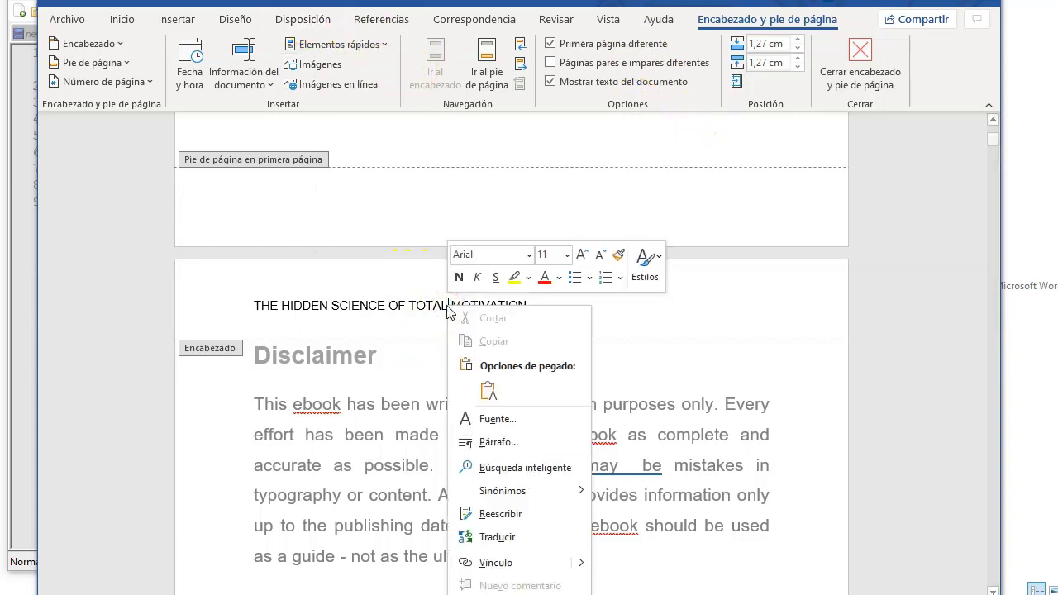
{"action": "left_click", "coordinate": [498, 443]}
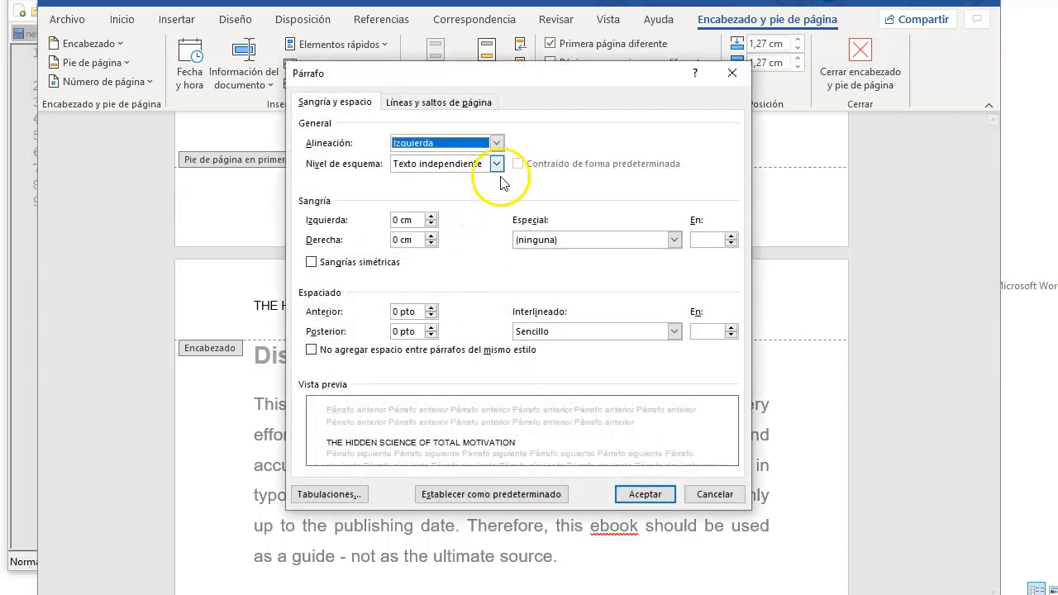
{"action": "left_click", "coordinate": [497, 143]}
{"action": "left_click", "coordinate": [446, 164]}
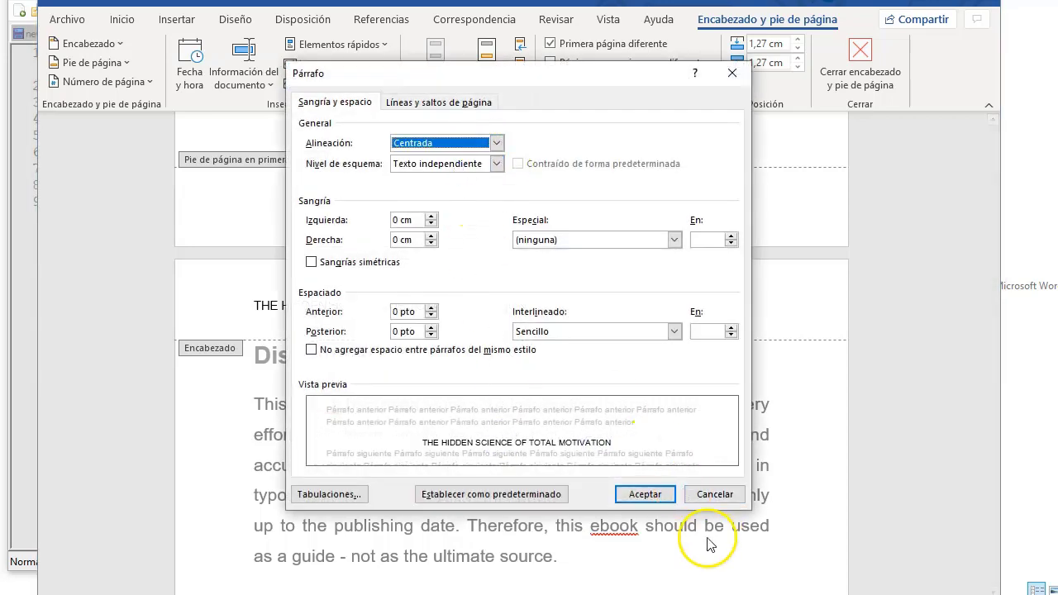
{"action": "left_click", "coordinate": [644, 494]}
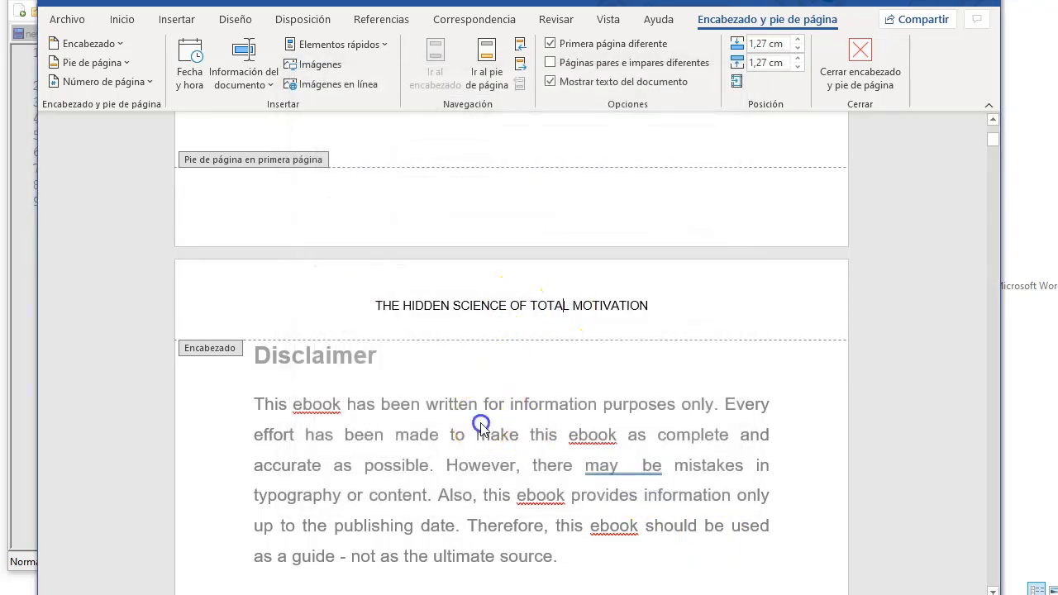
Check the header through the About the Author page and leave header editing
{"action": "scroll", "coordinate": [481, 430], "scroll_direction": "down", "scroll_amount": 8}
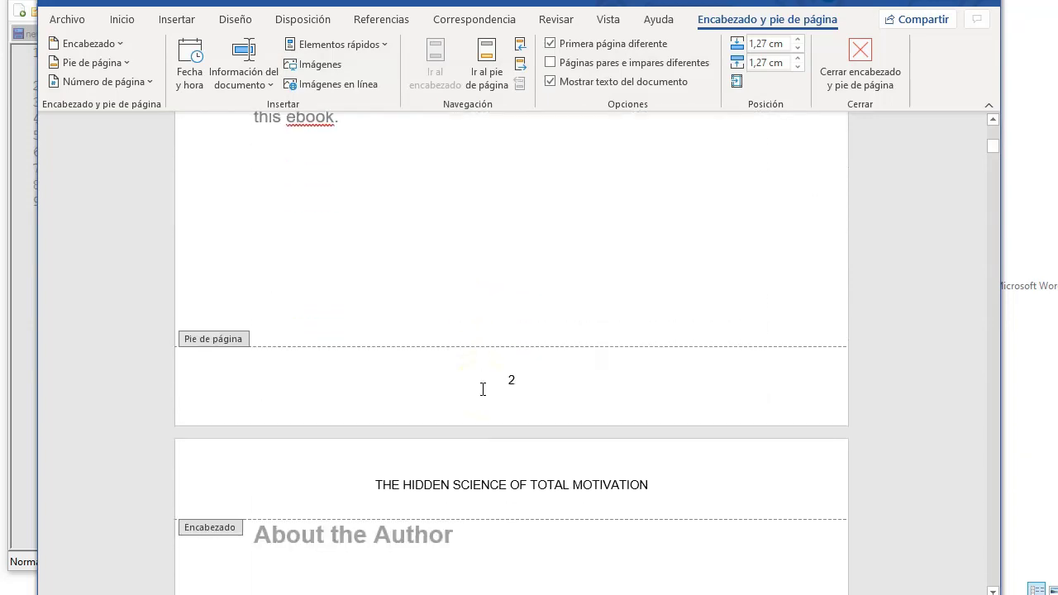
{"action": "scroll", "coordinate": [483, 389], "scroll_direction": "down", "scroll_amount": 8}
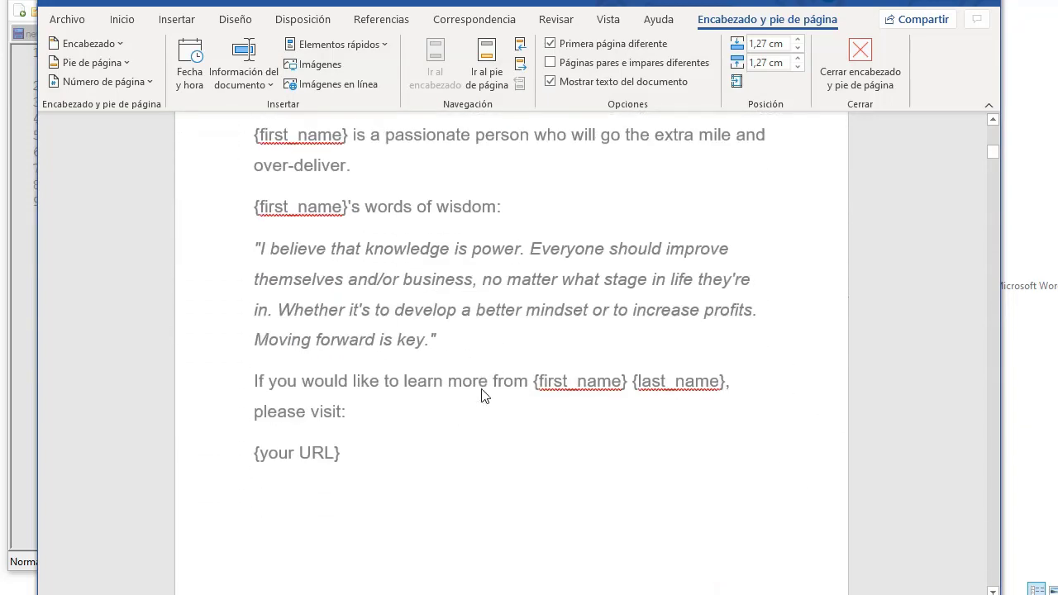
{"action": "scroll", "coordinate": [485, 396], "scroll_direction": "up", "scroll_amount": 7}
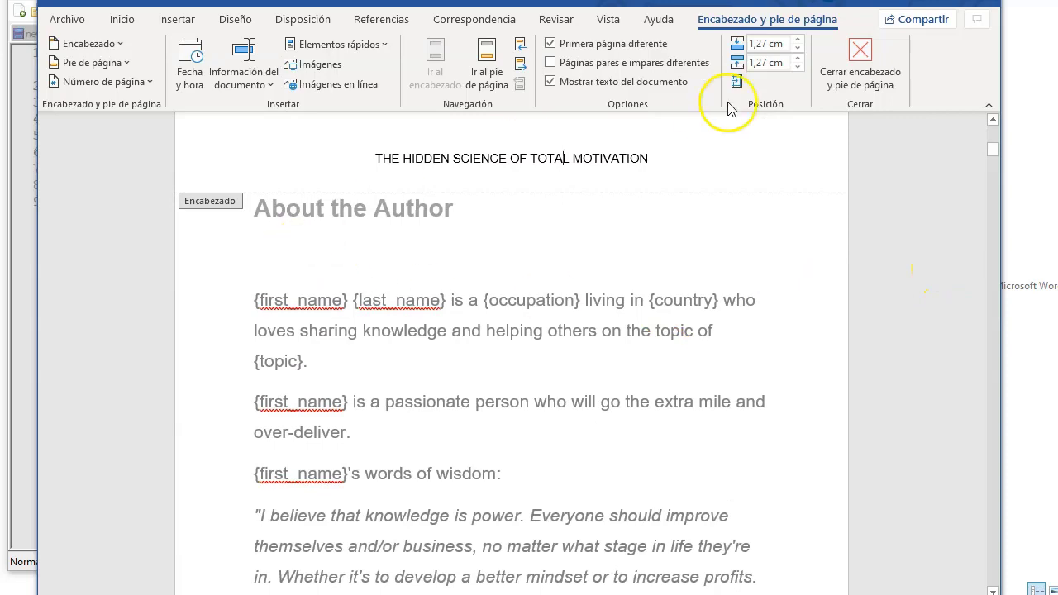
{"action": "left_click", "coordinate": [860, 62]}
Replace the {first_name} {last_name} placeholders in the opening sentence of About the Author with "George Clouney"
{"action": "scroll", "coordinate": [389, 380], "scroll_direction": "up", "scroll_amount": 3}
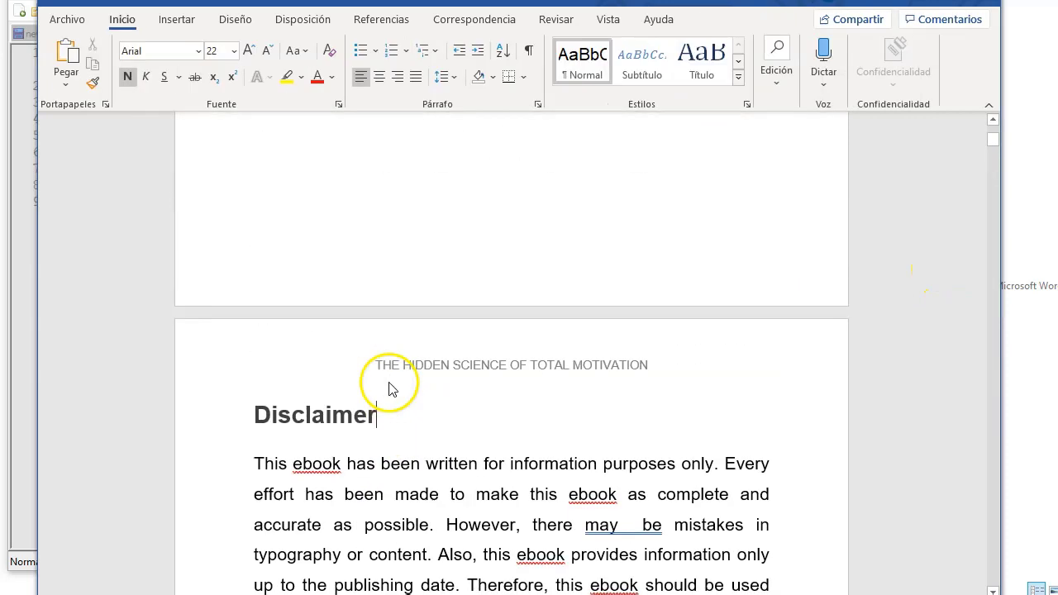
{"action": "scroll", "coordinate": [392, 389], "scroll_direction": "up", "scroll_amount": 4}
{"action": "scroll", "coordinate": [389, 382], "scroll_direction": "down", "scroll_amount": 3}
{"action": "scroll", "coordinate": [498, 447], "scroll_direction": "down", "scroll_amount": 3}
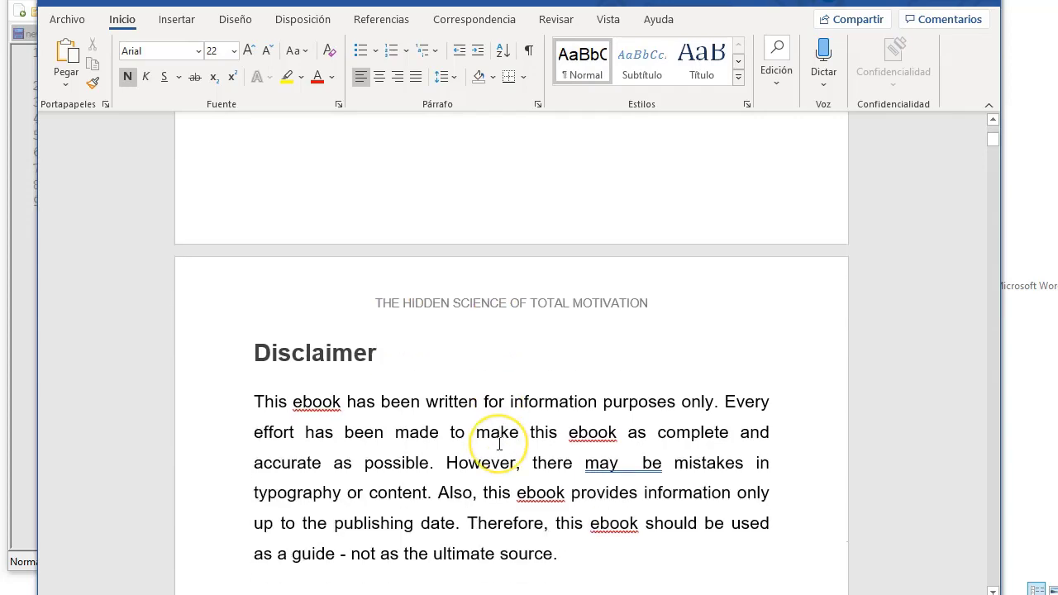
{"action": "scroll", "coordinate": [499, 444], "scroll_direction": "down", "scroll_amount": 5}
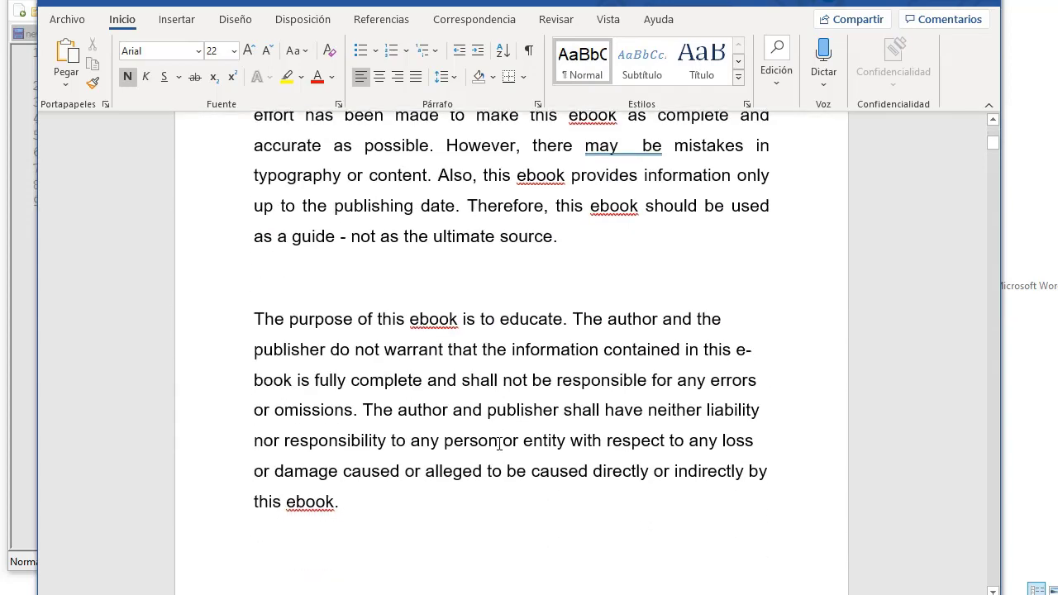
{"action": "scroll", "coordinate": [499, 444], "scroll_direction": "down", "scroll_amount": 10}
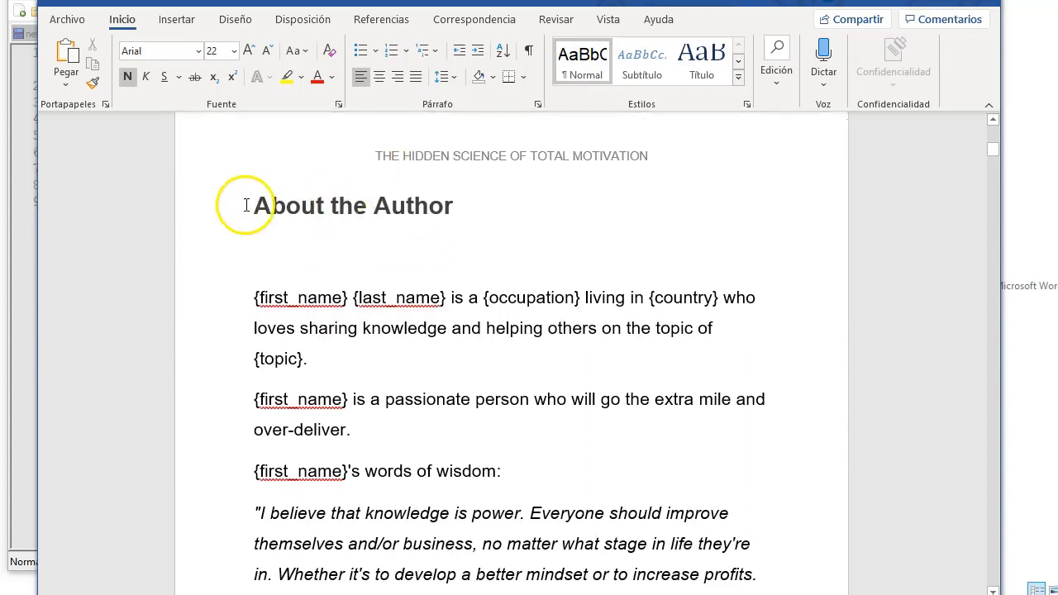
{"action": "left_click", "coordinate": [340, 296]}
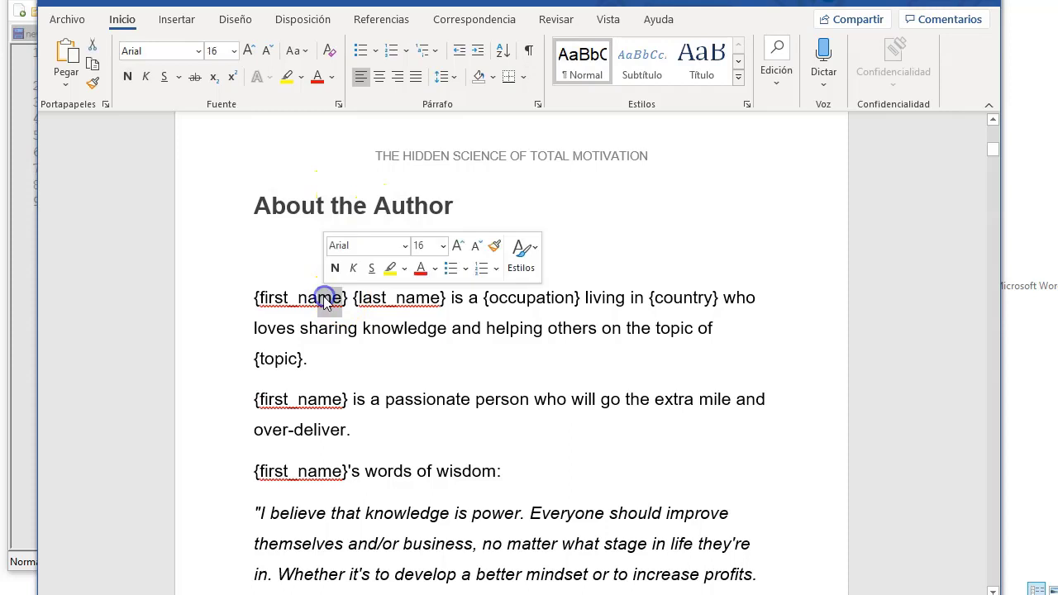
{"action": "left_click_drag", "start_coordinate": [256, 295], "coordinate": [440, 296]}
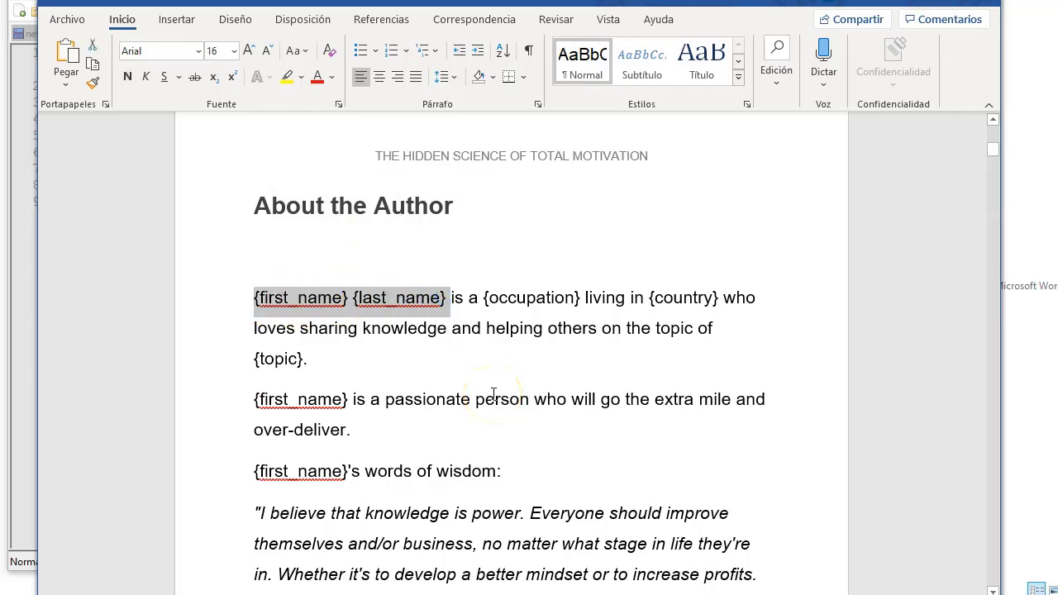
{"action": "type", "text": "George Clounuy is a {occ"}
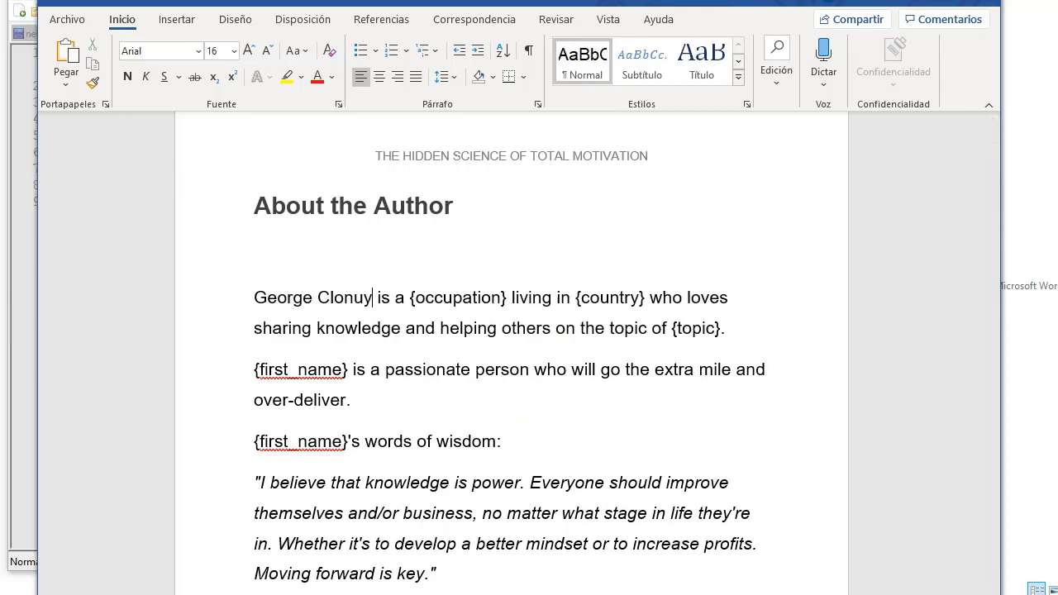
{"action": "type", "text": "une"}
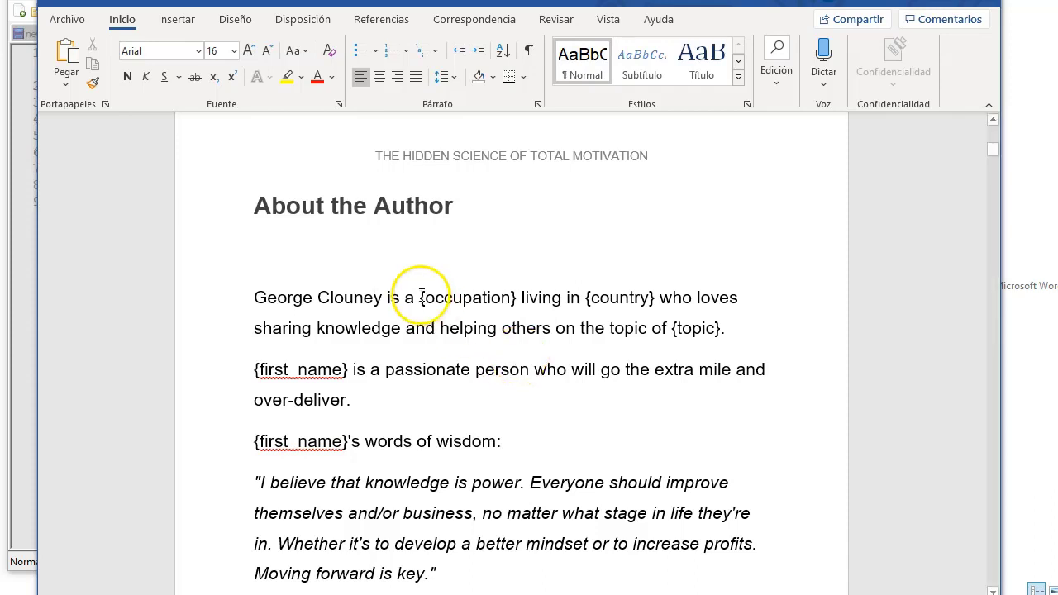
Fill the opening author sentence's remaining placeholders: {occupation} with "actor", {country} with "Los Angeles" and {topic} with "motivation"
{"action": "left_click_drag", "start_coordinate": [421, 298], "coordinate": [514, 296]}
{"action": "type", "text": "actor"}
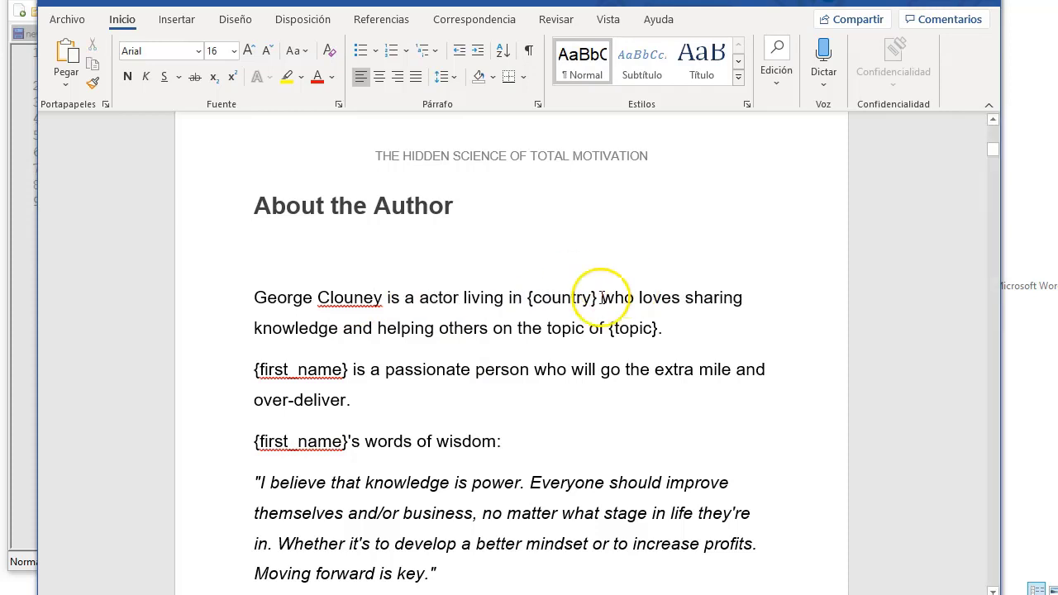
{"action": "double_click", "coordinate": [563, 295]}
{"action": "key", "text": "BackSpace"}
{"action": "key", "text": "BackSpace"}
{"action": "key", "text": "Delete"}
{"action": "type", "text": "Los  Angeles"}
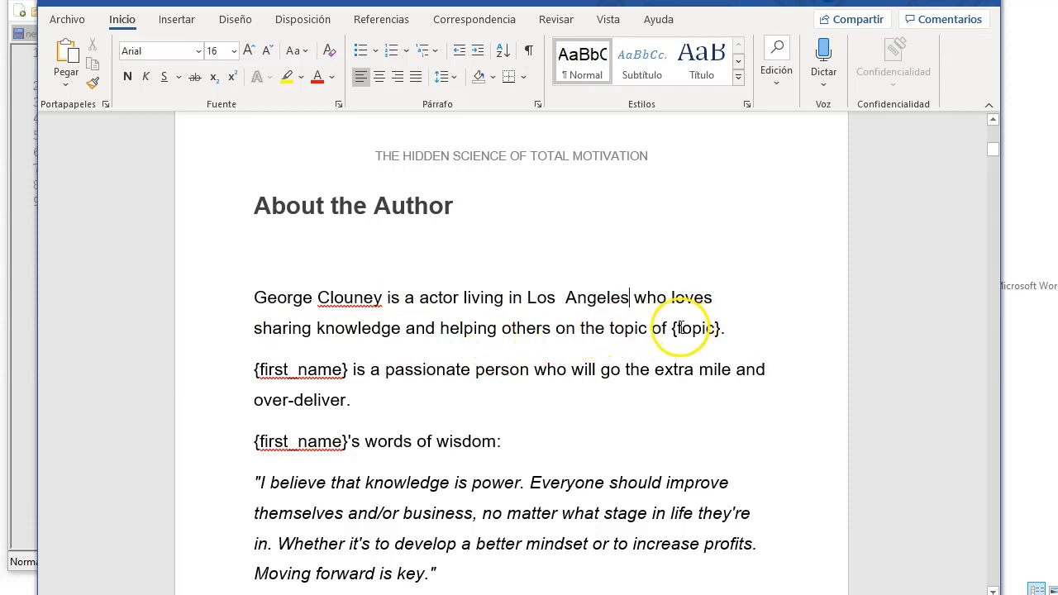
{"action": "left_click_drag", "start_coordinate": [674, 329], "coordinate": [721, 329]}
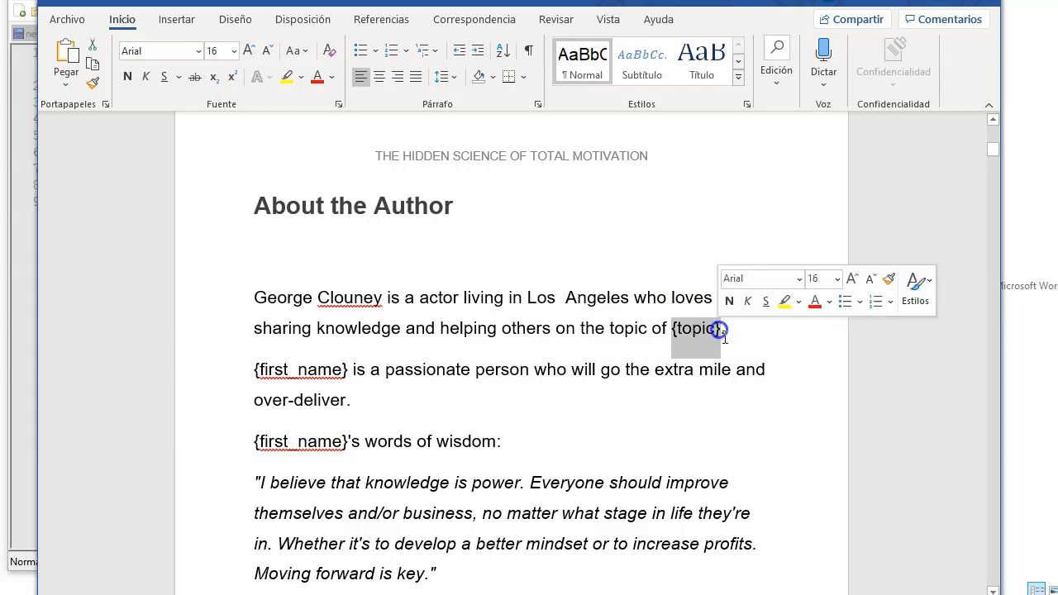
{"action": "type", "text": "motivation"}
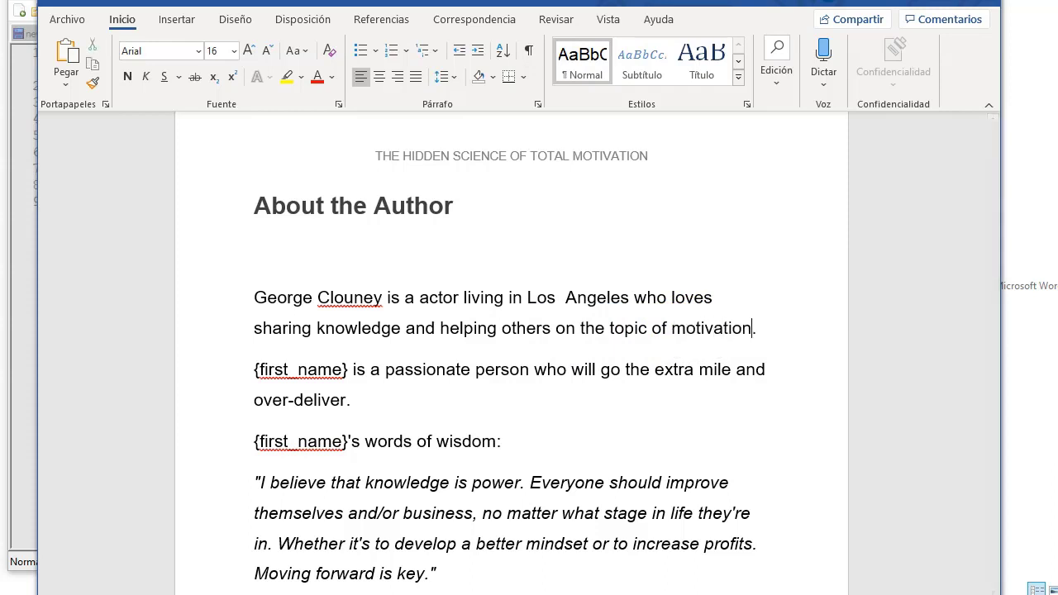
Replace the {first_name} placeholders in the passionate-person sentence and the words of wisdom line with "George"
{"action": "left_click_drag", "start_coordinate": [352, 370], "coordinate": [255, 372]}
{"action": "type", "text": "George"}
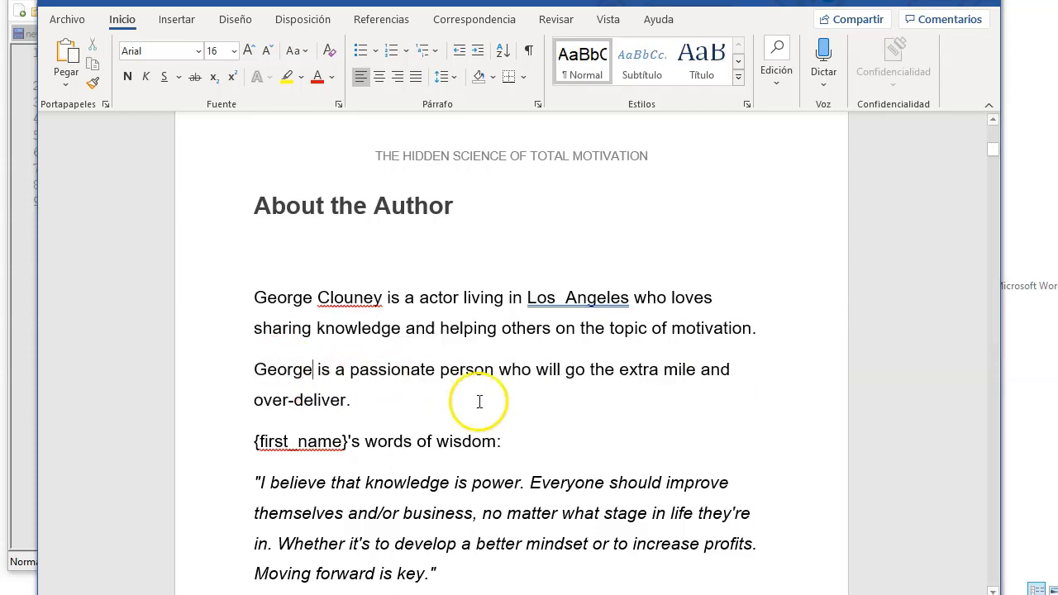
{"action": "scroll", "coordinate": [520, 373], "scroll_direction": "down", "scroll_amount": 3}
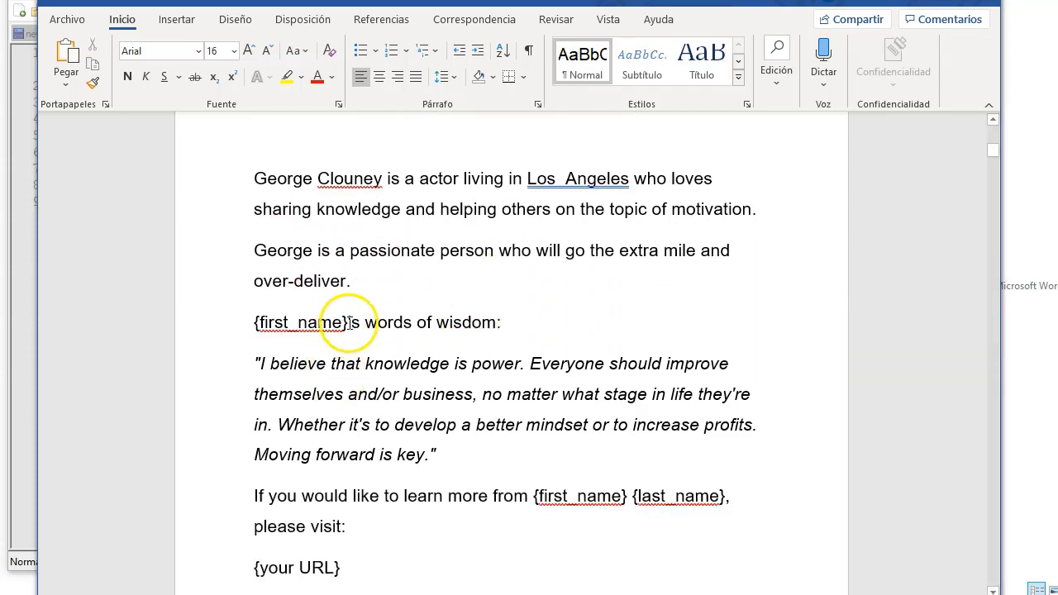
{"action": "left_click_drag", "start_coordinate": [346, 323], "coordinate": [252, 321]}
{"action": "key", "text": "BackSpace"}
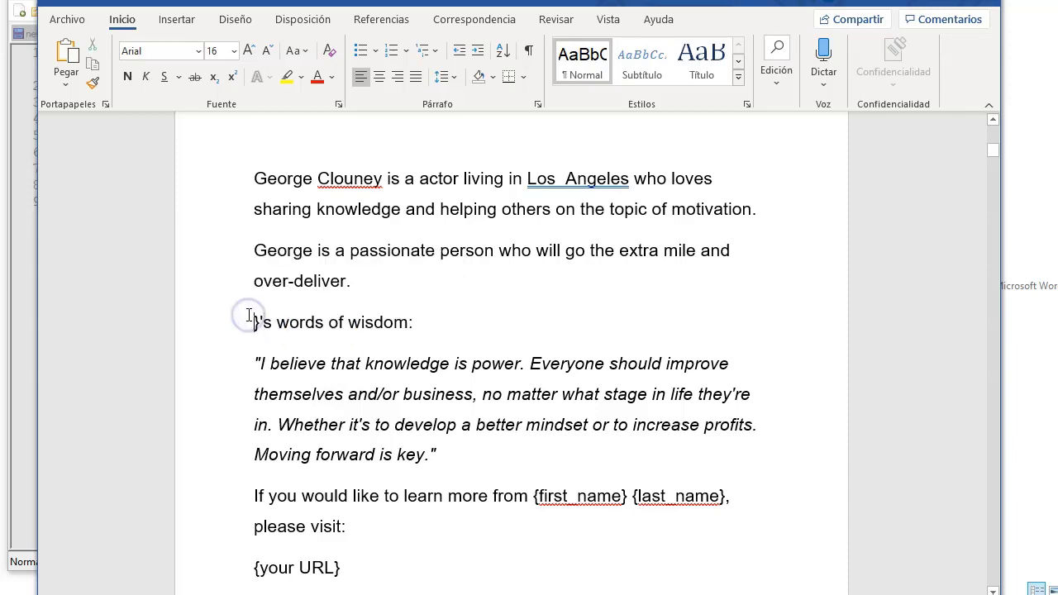
{"action": "type", "text": "George"}
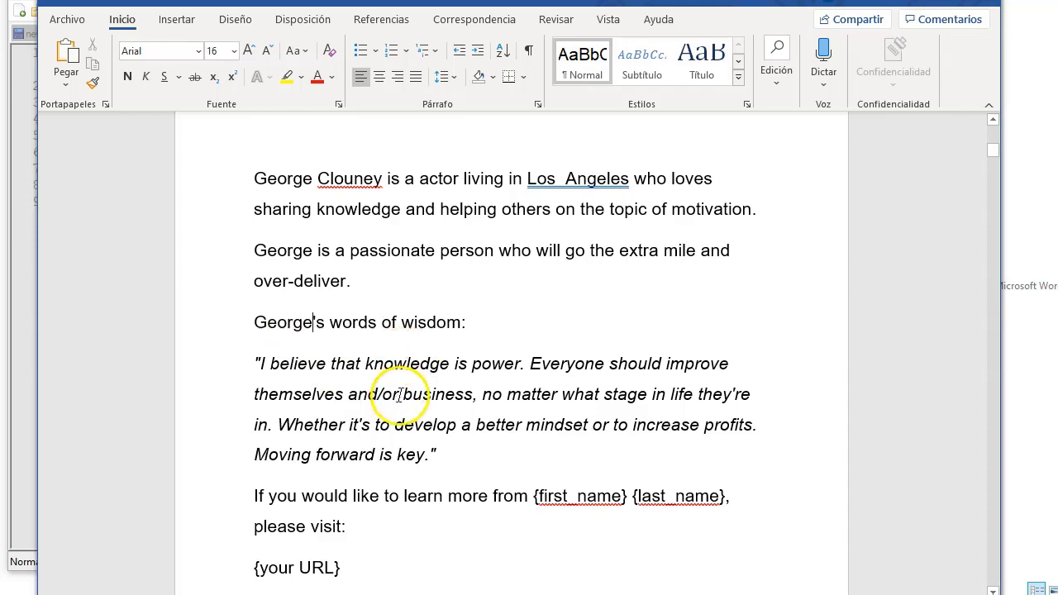
Replace {first_name} {last_name} and the comma after it in the learn-more sentence with "George Clouney"
{"action": "scroll", "coordinate": [396, 406], "scroll_direction": "down", "scroll_amount": 3}
{"action": "scroll", "coordinate": [399, 398], "scroll_direction": "down", "scroll_amount": 2}
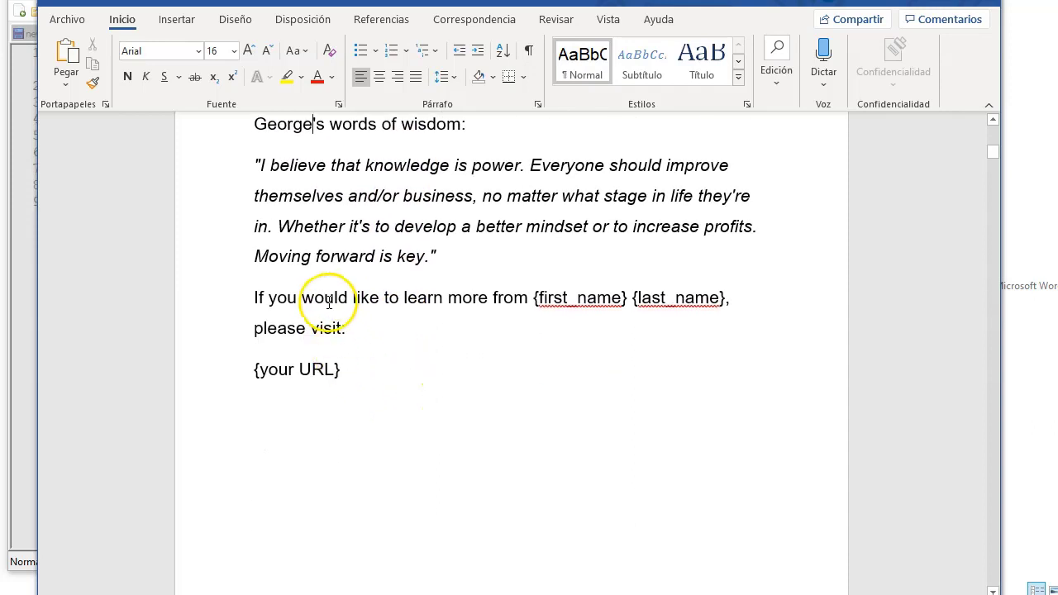
{"action": "left_click_drag", "start_coordinate": [532, 295], "coordinate": [724, 292]}
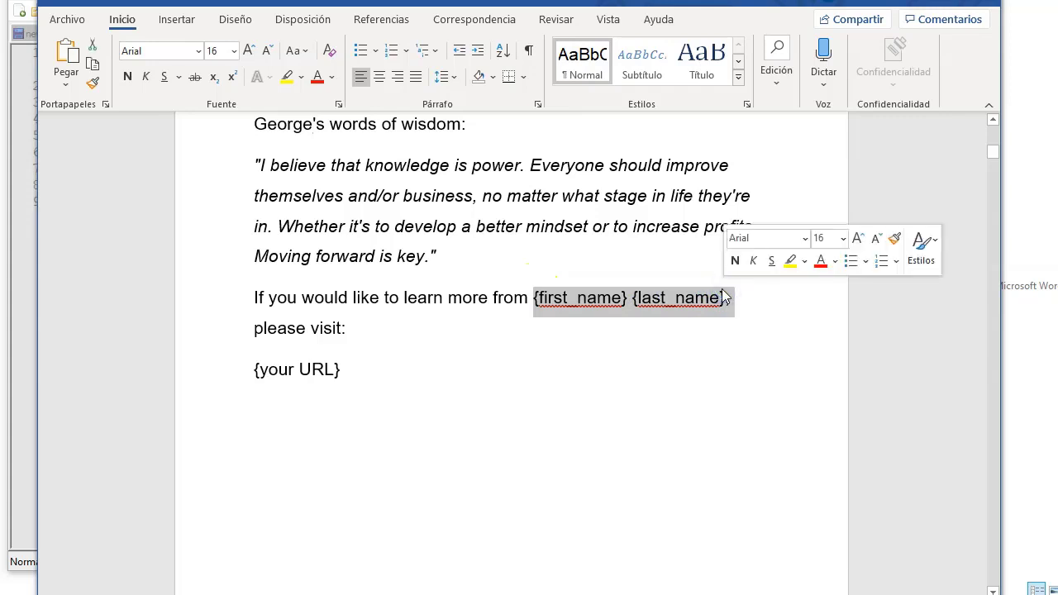
{"action": "type", "text": "George clouney"}
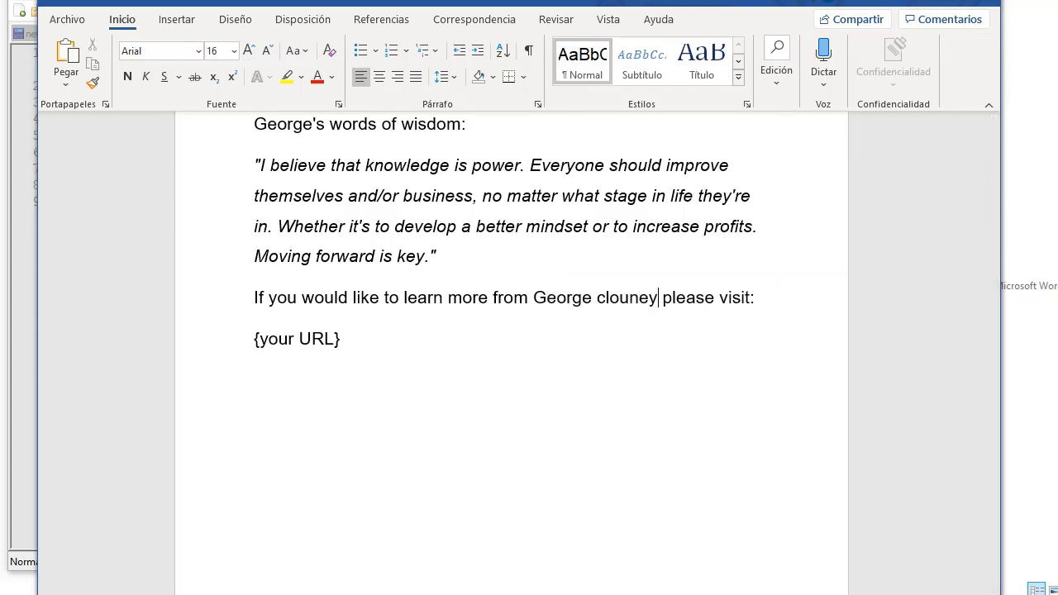
{"action": "key", "text": "BackSpace"}
{"action": "type", "text": "C"}
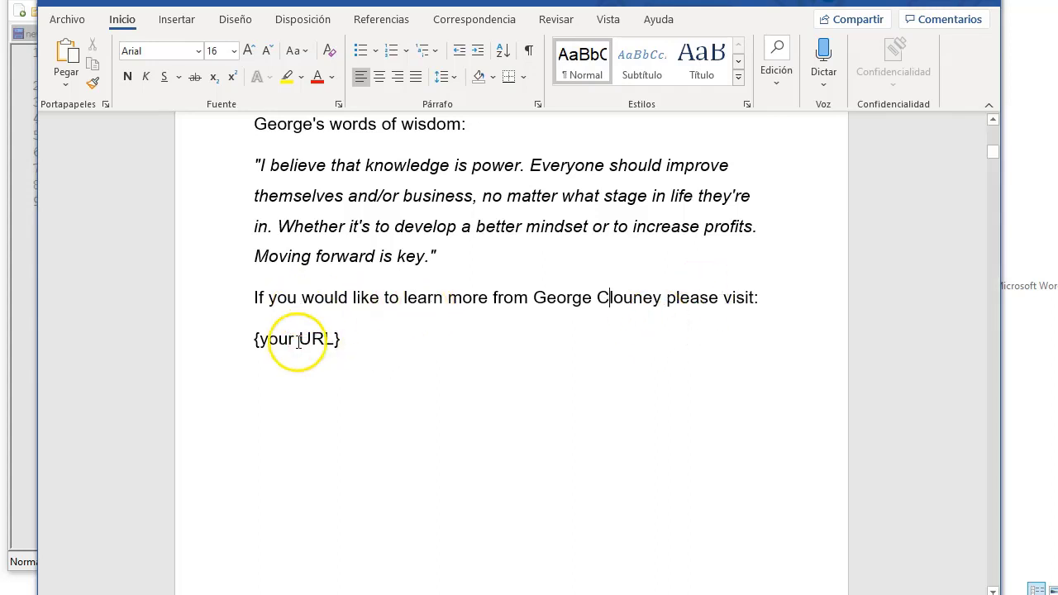
{"action": "left_click", "coordinate": [263, 340]}
{"action": "left_click_drag", "start_coordinate": [265, 340], "coordinate": [339, 344]}
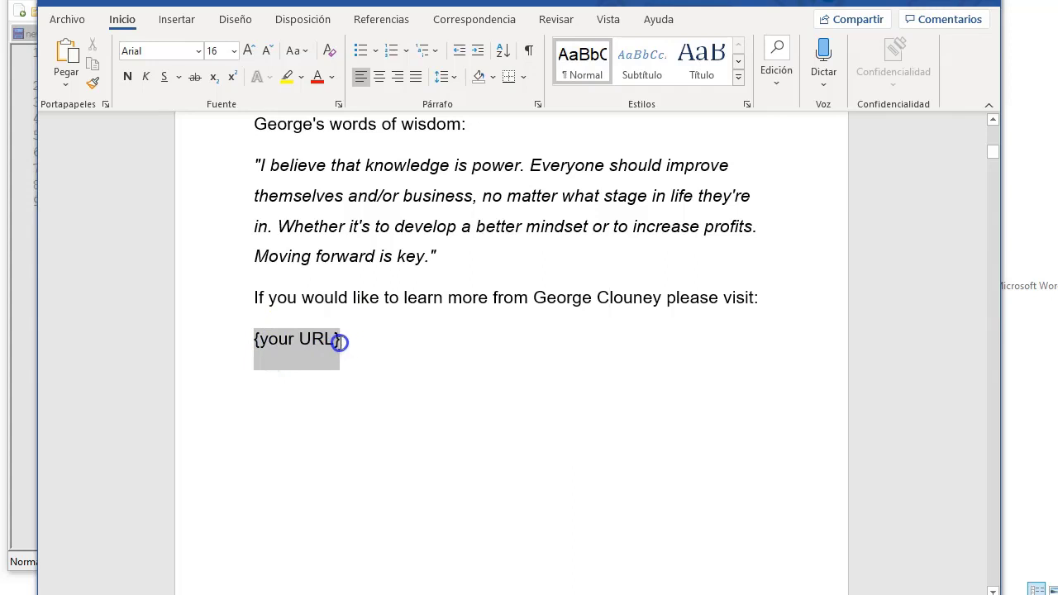
{"action": "type", "text": "thelife"}
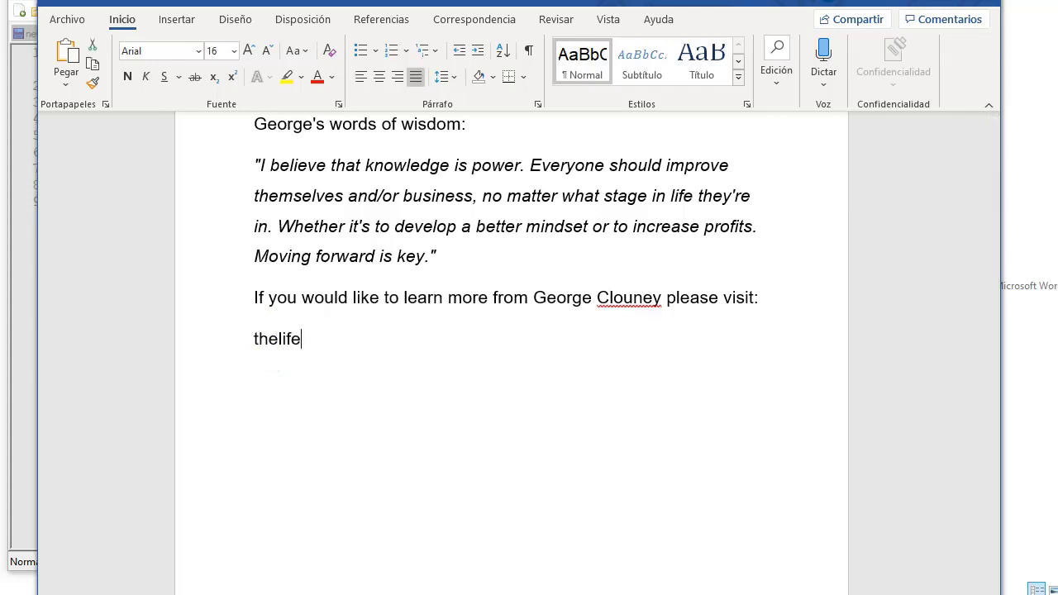
{"action": "type", "text": "youlove.com"}
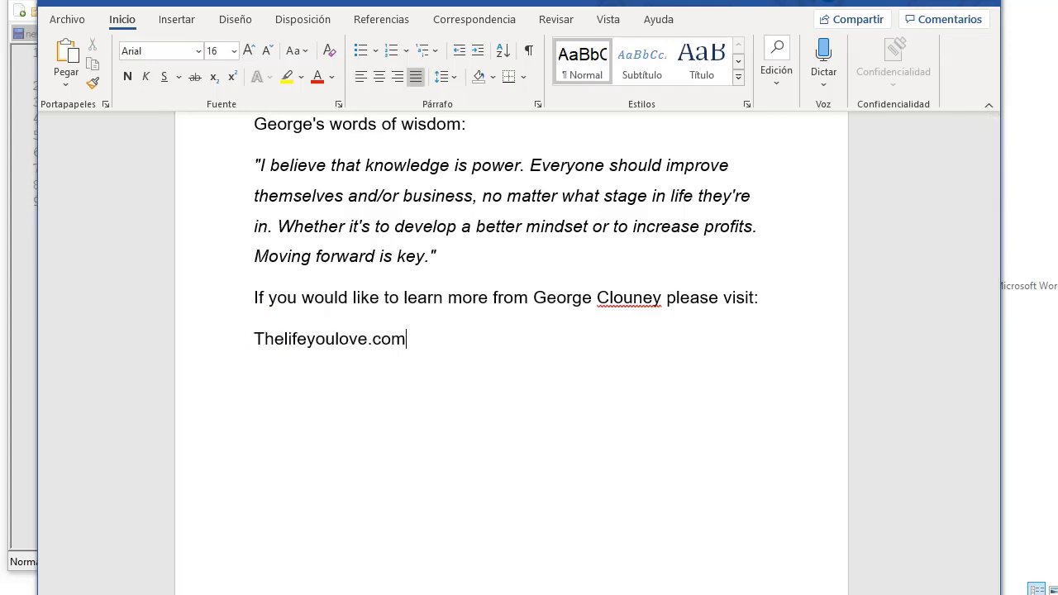
{"action": "key", "text": "Delete"}
{"action": "type", "text": "http:"}
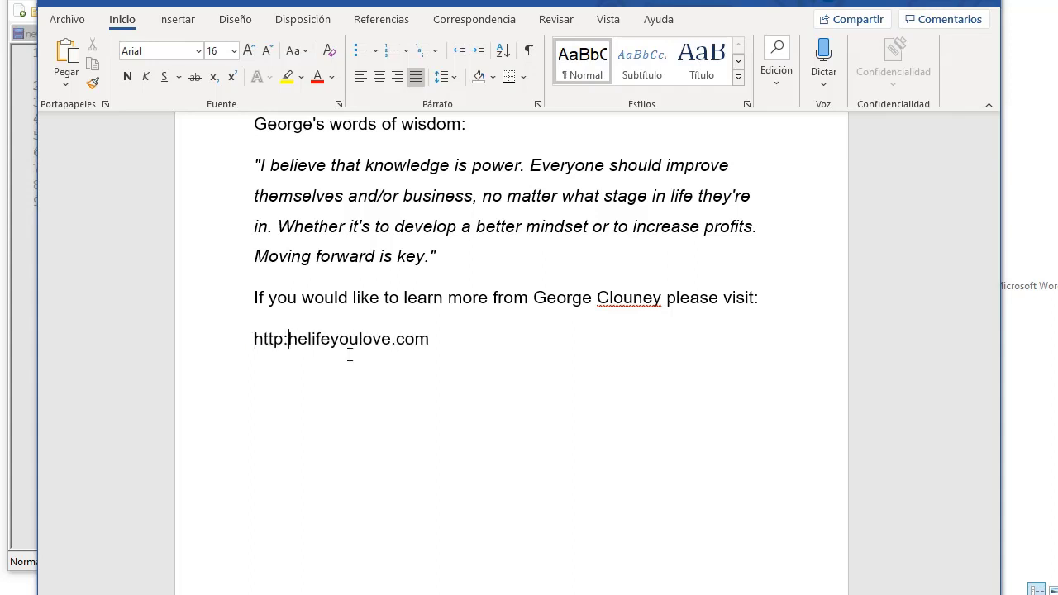
{"action": "type", "text": "//t"}
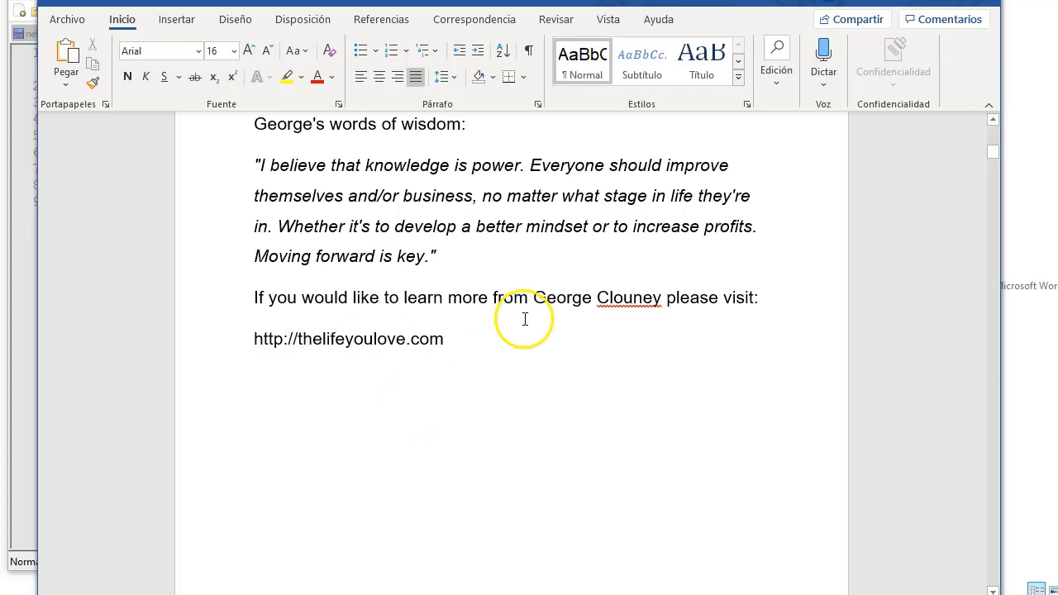
Look through the ebook from the table of contents to the conclusion, including the chapter title images, and return to the Disclaimer page
{"action": "left_click", "coordinate": [526, 312]}
{"action": "scroll", "coordinate": [482, 342], "scroll_direction": "down", "scroll_amount": 5}
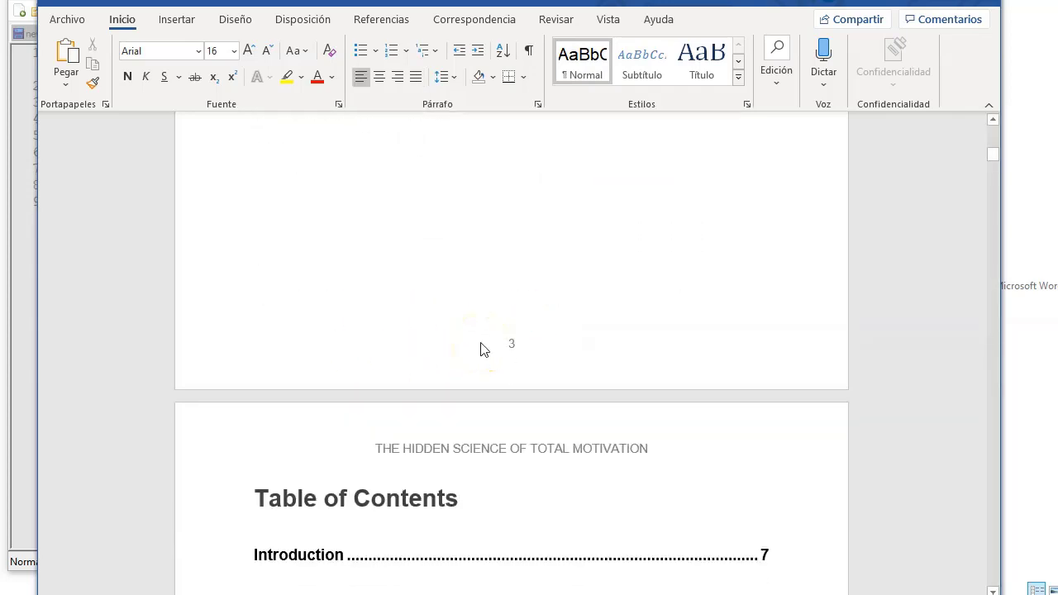
{"action": "scroll", "coordinate": [482, 342], "scroll_direction": "down", "scroll_amount": 10}
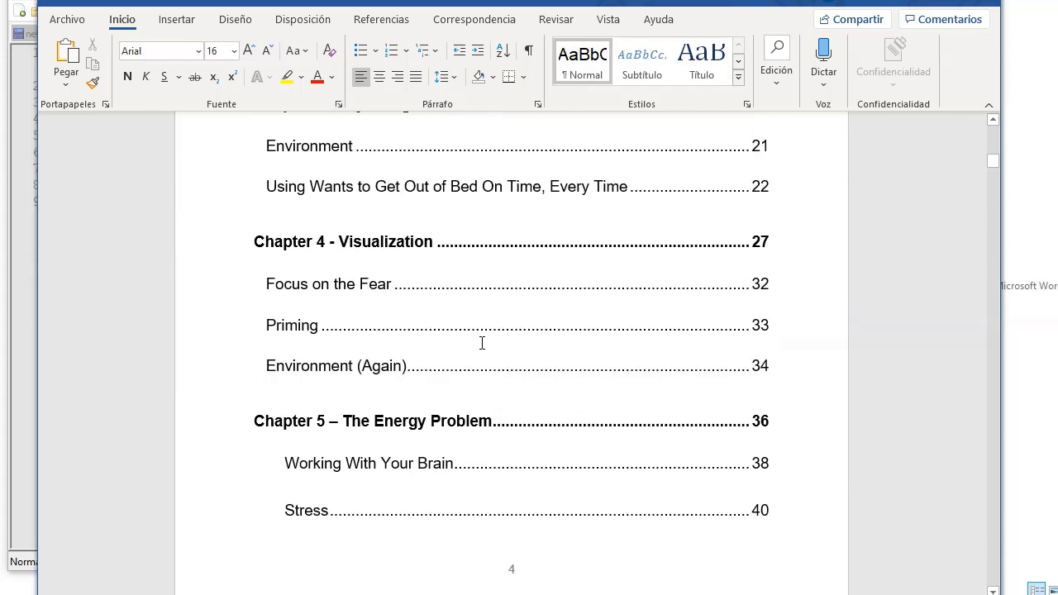
{"action": "scroll", "coordinate": [482, 342], "scroll_direction": "down", "scroll_amount": 3}
{"action": "scroll", "coordinate": [482, 342], "scroll_direction": "down", "scroll_amount": 12}
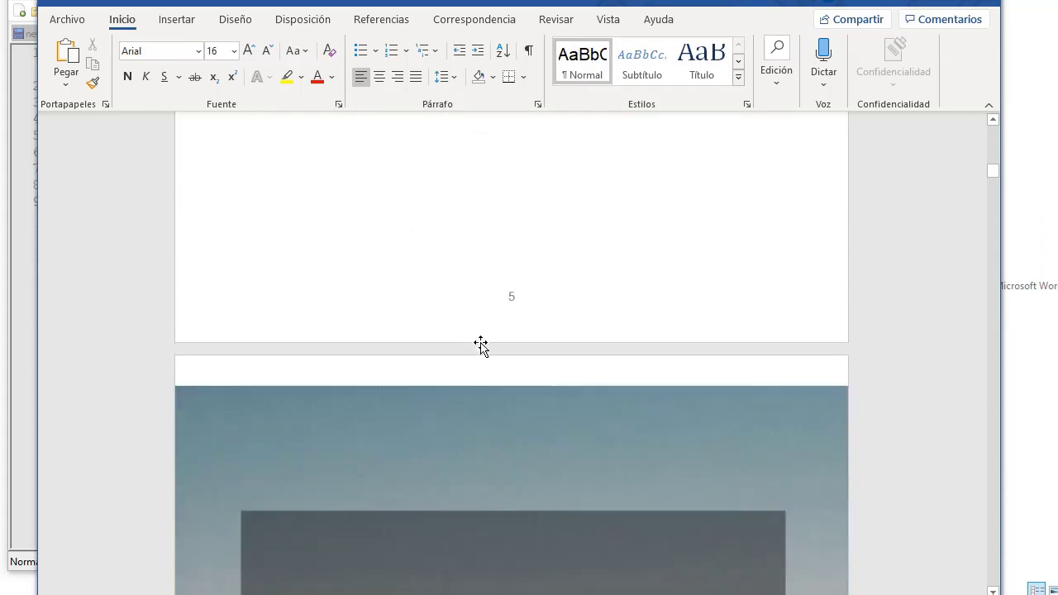
{"action": "scroll", "coordinate": [482, 343], "scroll_direction": "up", "scroll_amount": 3}
{"action": "scroll", "coordinate": [482, 342], "scroll_direction": "up", "scroll_amount": 3}
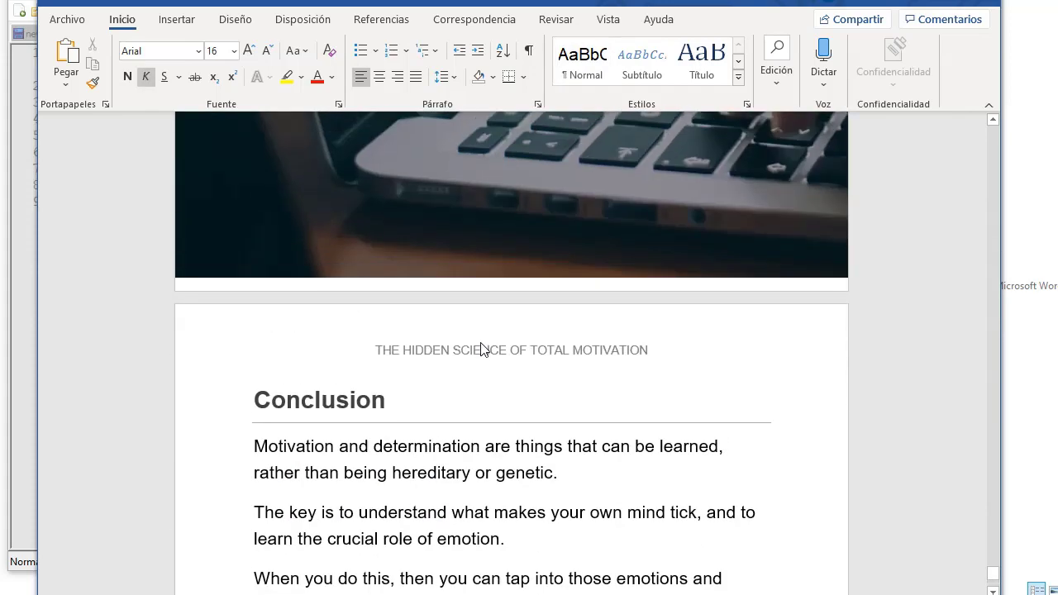
{"action": "scroll", "coordinate": [482, 344], "scroll_direction": "up", "scroll_amount": 18}
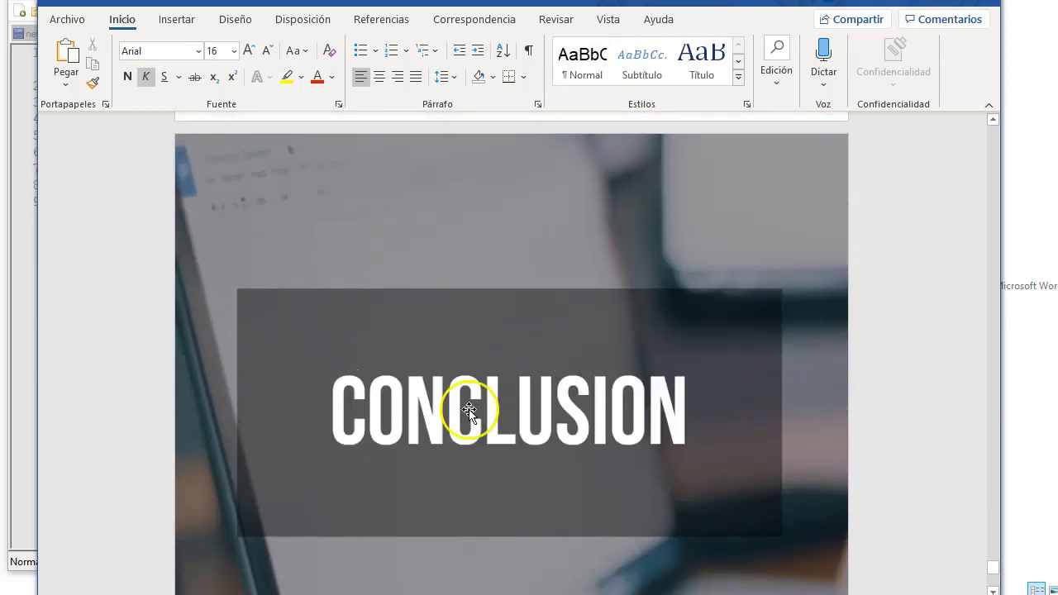
{"action": "scroll", "coordinate": [527, 353], "scroll_direction": "up", "scroll_amount": 20}
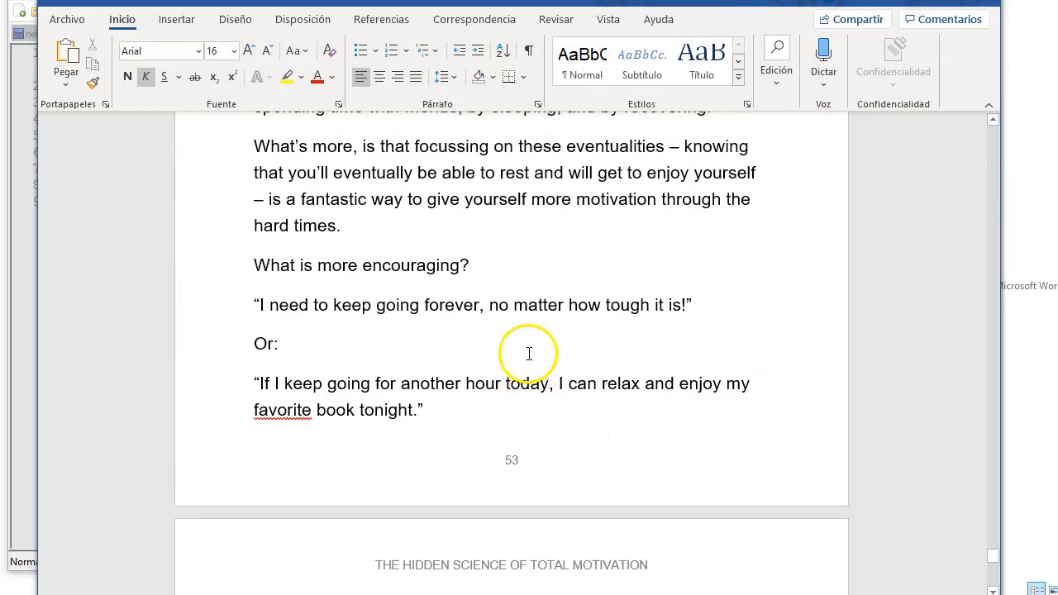
{"action": "key", "text": "ctrl+Home"}
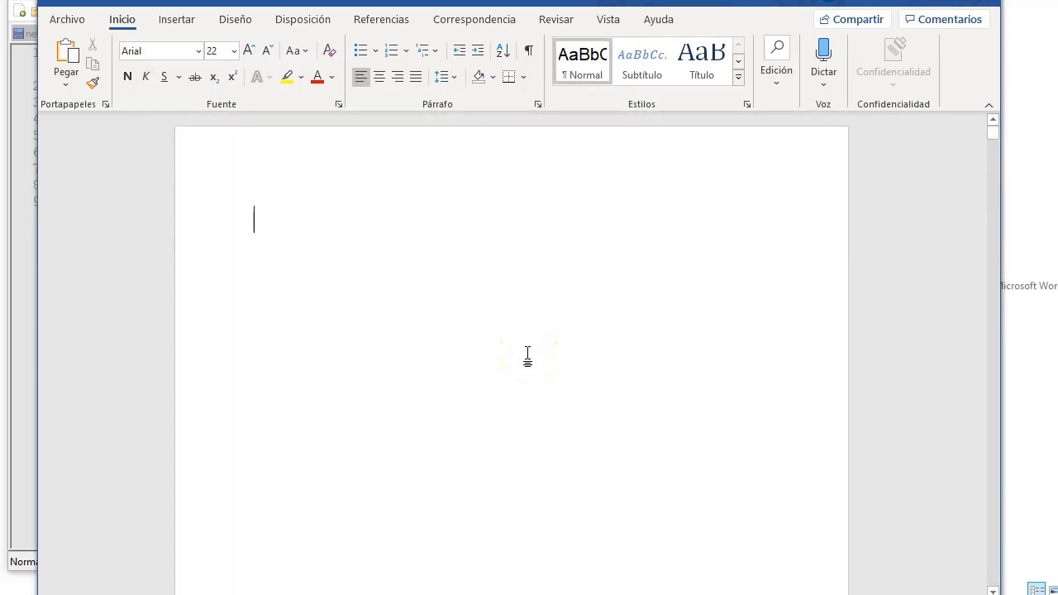
{"action": "scroll", "coordinate": [500, 277], "scroll_direction": "down", "scroll_amount": 10}
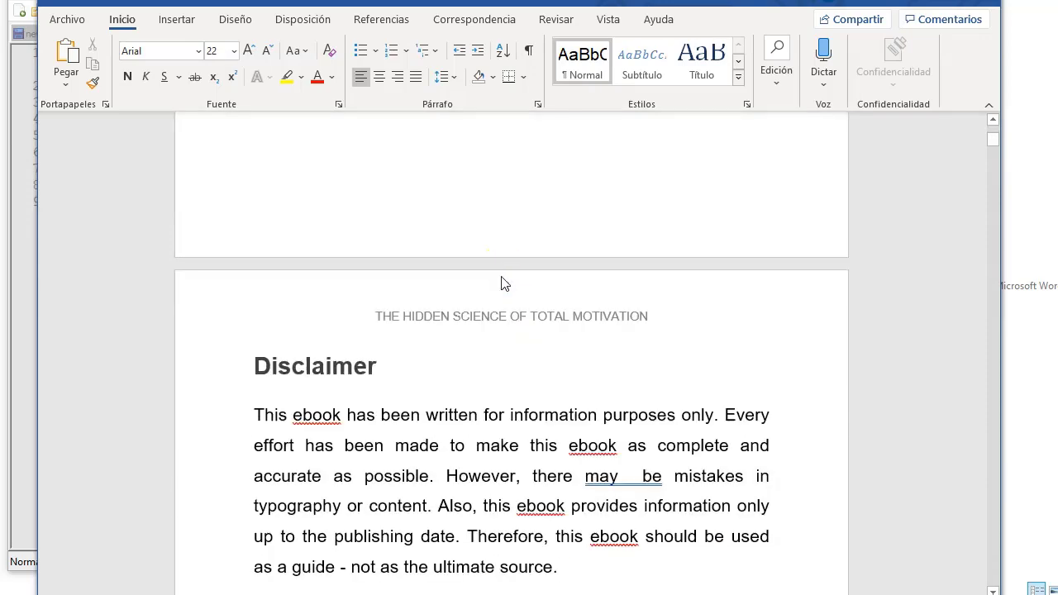
{"action": "left_click", "coordinate": [600, 59]}
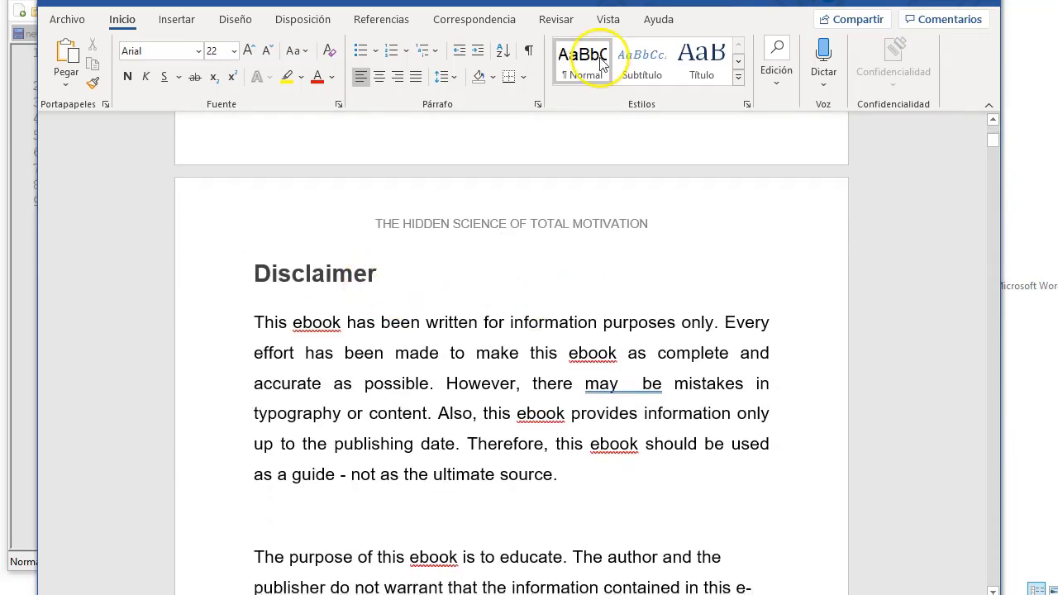
Switch to File Explorer, open the Chapter images folder and preview the recoloured images, including intro.png and 4d.png
{"action": "key", "text": "alt+Tab"}
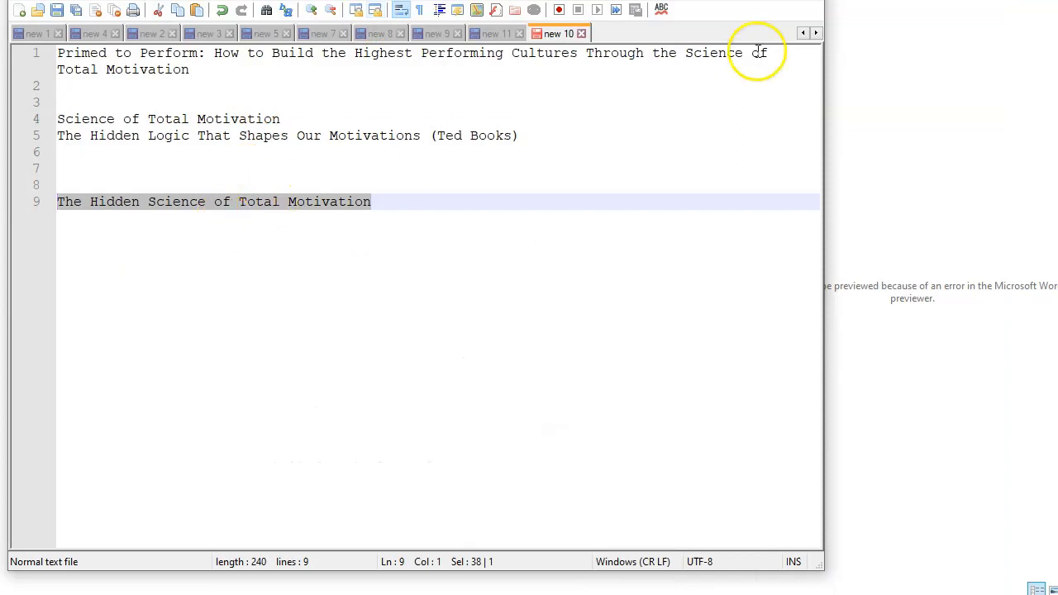
{"action": "key", "text": "alt+Tab"}
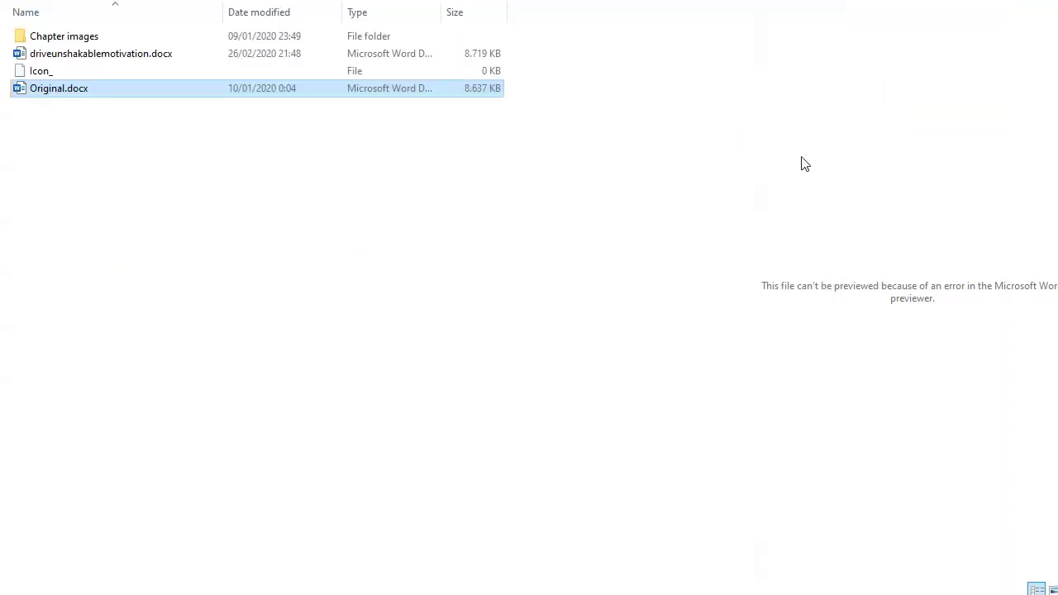
{"action": "double_click", "coordinate": [49, 36]}
{"action": "left_click", "coordinate": [61, 54]}
{"action": "double_click", "coordinate": [66, 39]}
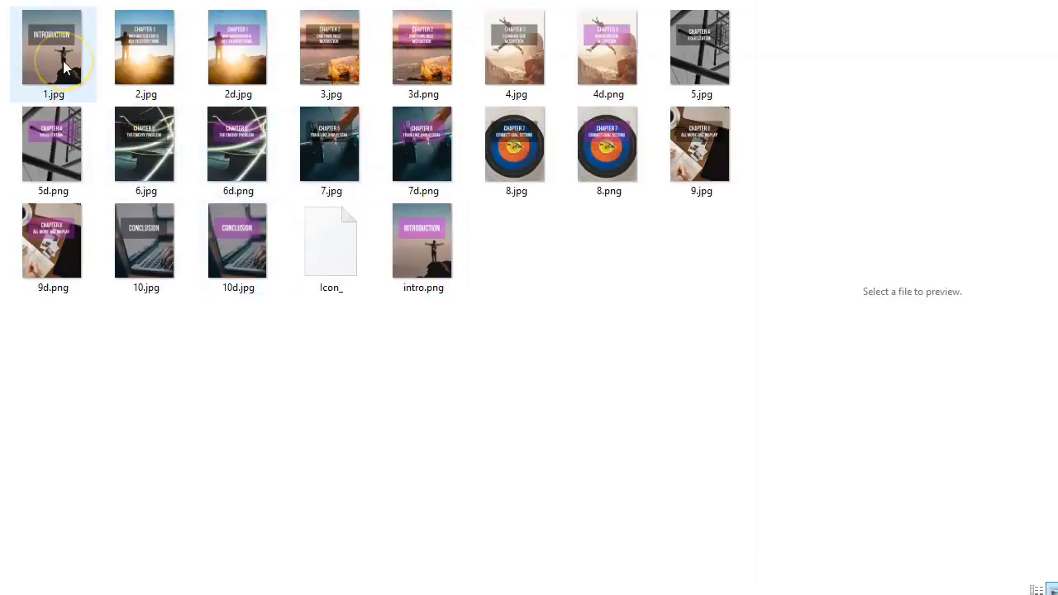
{"action": "left_click", "coordinate": [218, 46]}
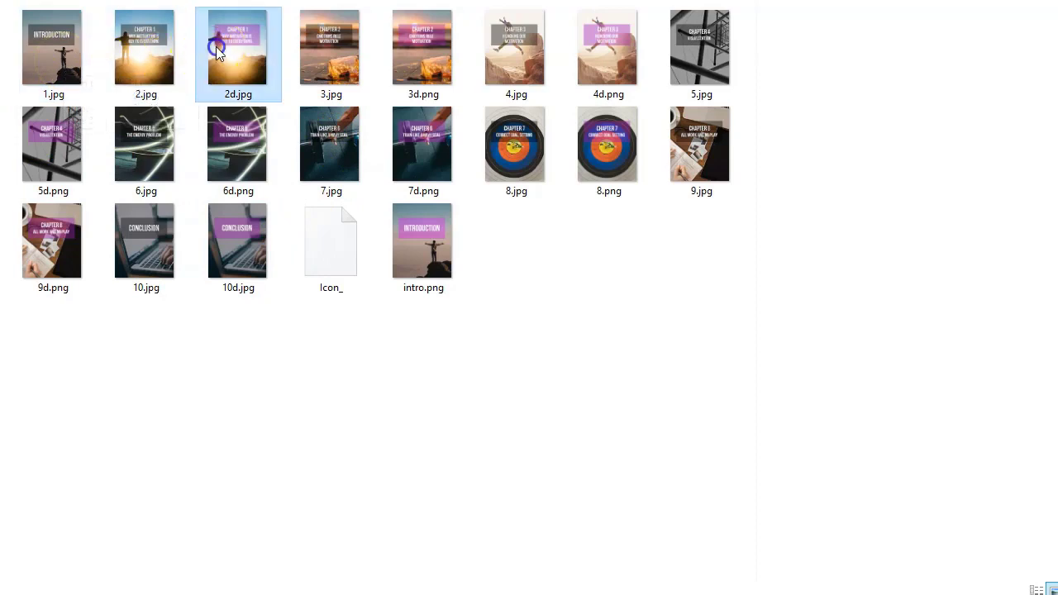
{"action": "left_click", "coordinate": [424, 239]}
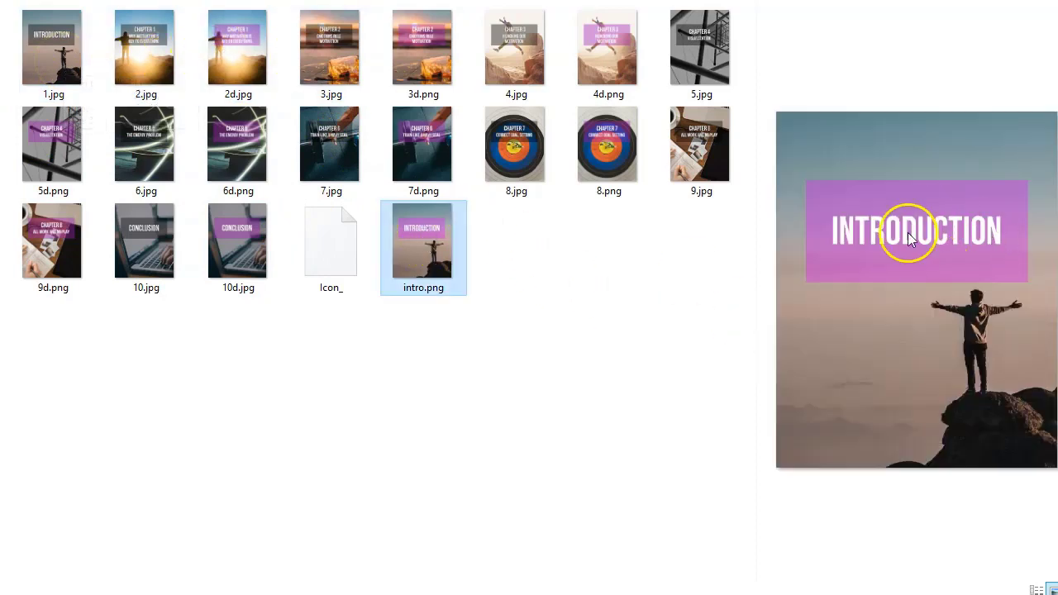
{"action": "left_click", "coordinate": [597, 43]}
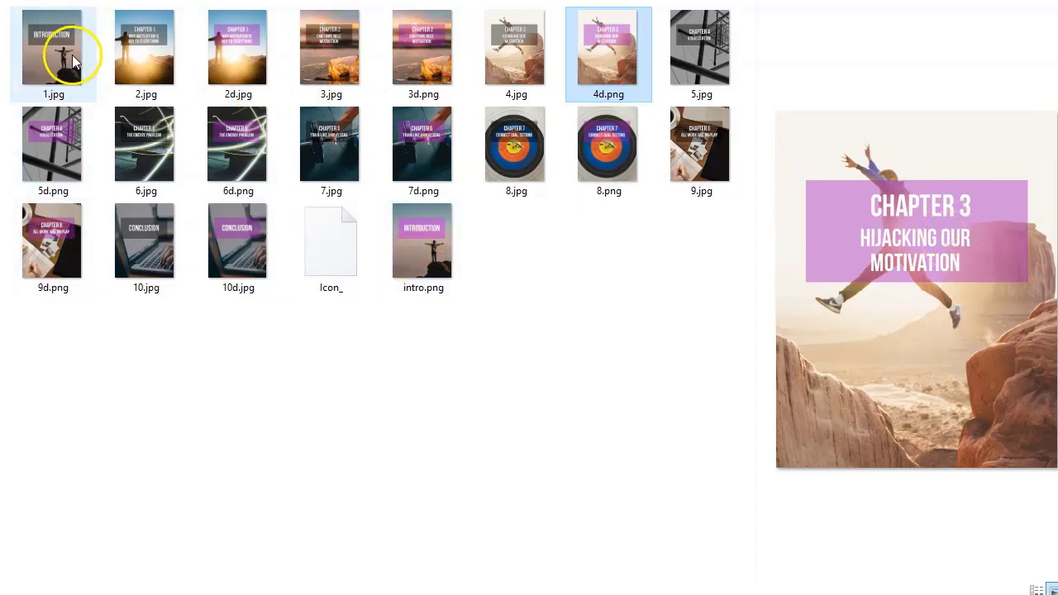
Leave the Chapter images folder and open the folder holding the editable PSD and XCF sources of the chapter images
{"action": "key", "text": "alt+Up"}
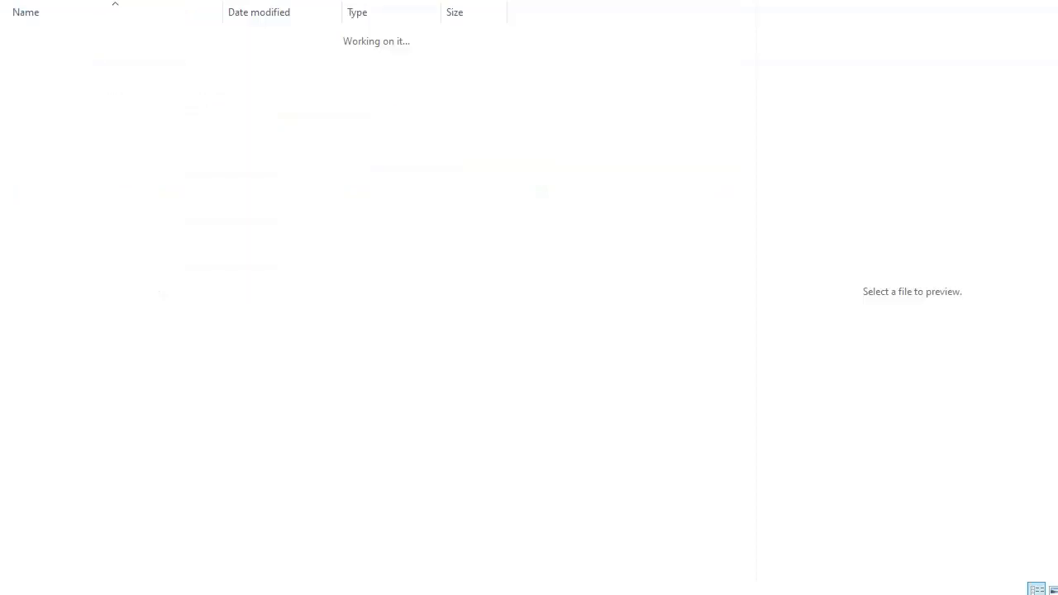
{"action": "double_click", "coordinate": [40, 52]}
{"action": "left_click", "coordinate": [201, 241]}
{"action": "left_click", "coordinate": [54, 59]}
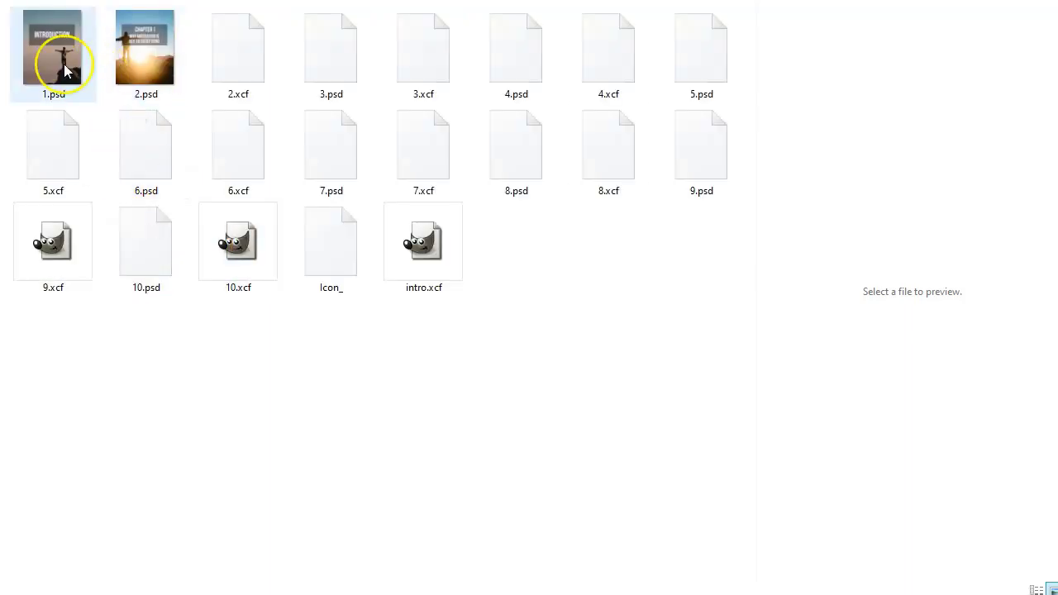
{"action": "left_click", "coordinate": [688, 135]}
{"action": "left_click", "coordinate": [146, 141]}
{"action": "left_click", "coordinate": [43, 177]}
{"action": "left_click", "coordinate": [275, 58]}
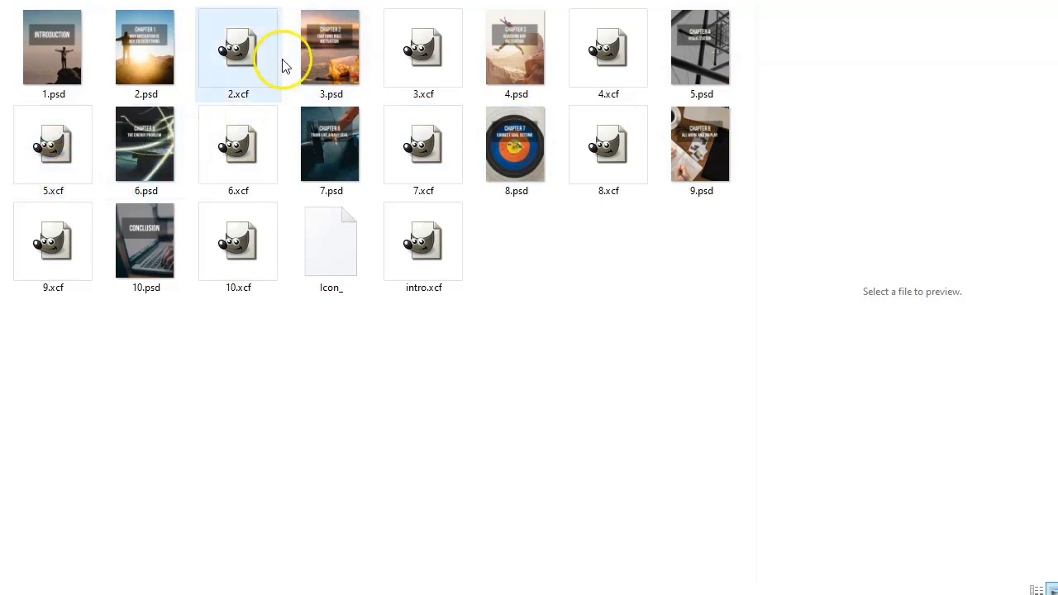
{"action": "left_click", "coordinate": [327, 397]}
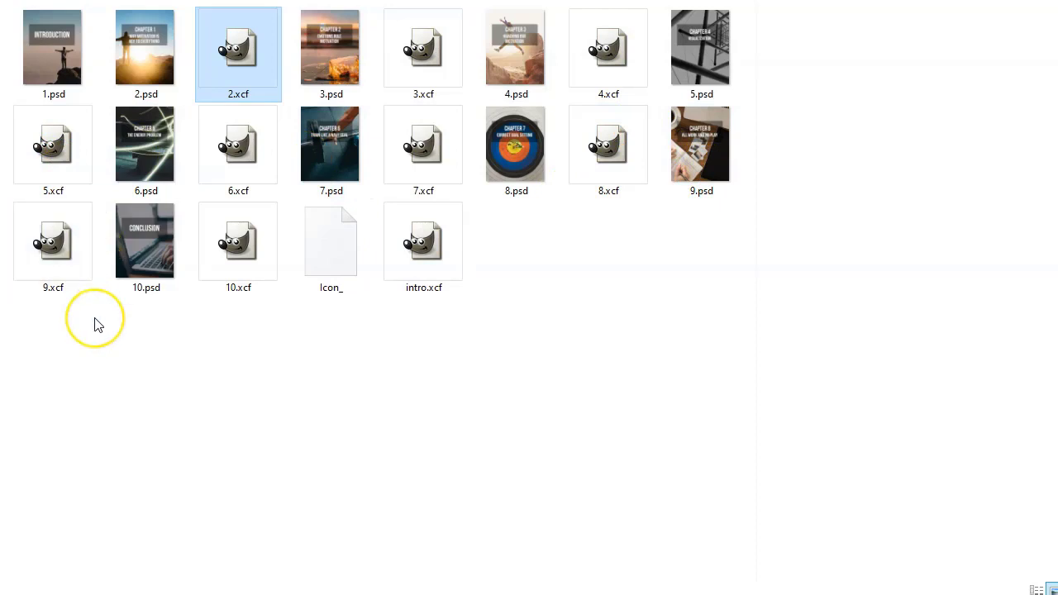
Preview the Chapter 1 source image 2.psd and open it in GNU Image Manipulation Program
{"action": "left_click", "coordinate": [139, 40]}
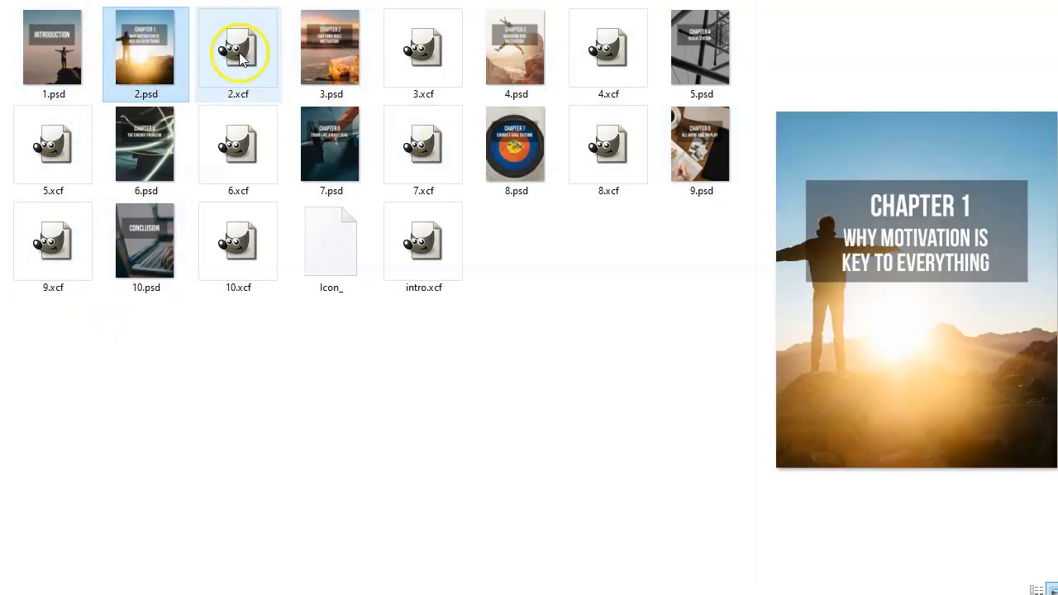
{"action": "right_click", "coordinate": [151, 72]}
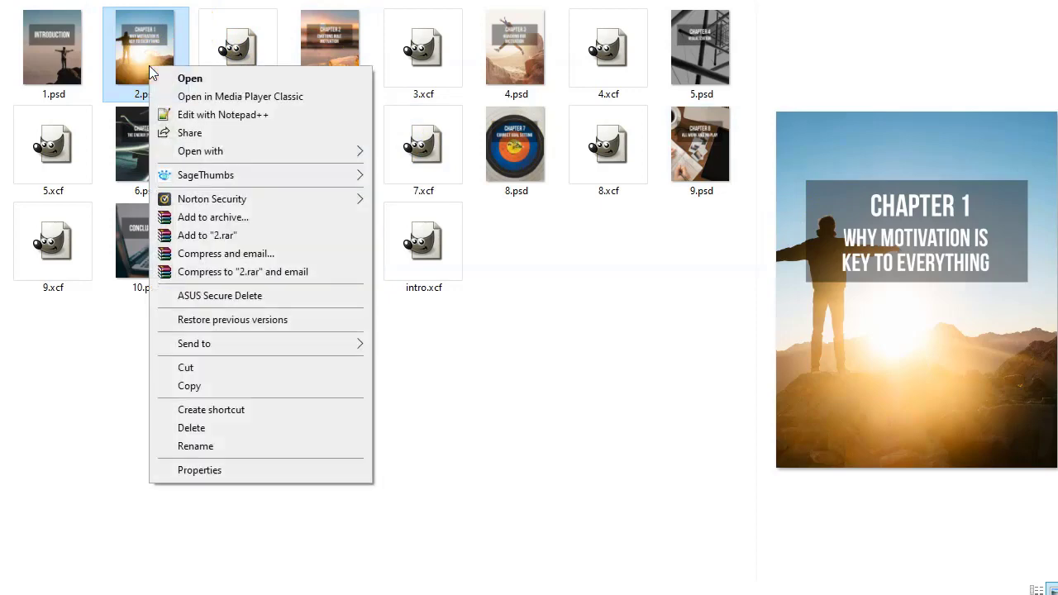
{"action": "mouse_move", "coordinate": [250, 159]}
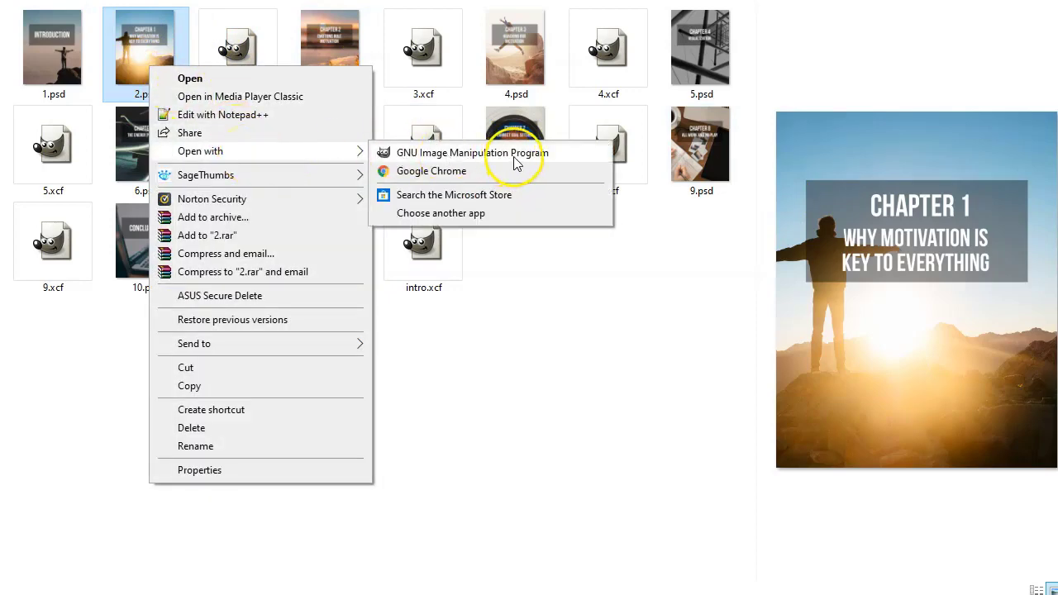
{"action": "left_click", "coordinate": [514, 157]}
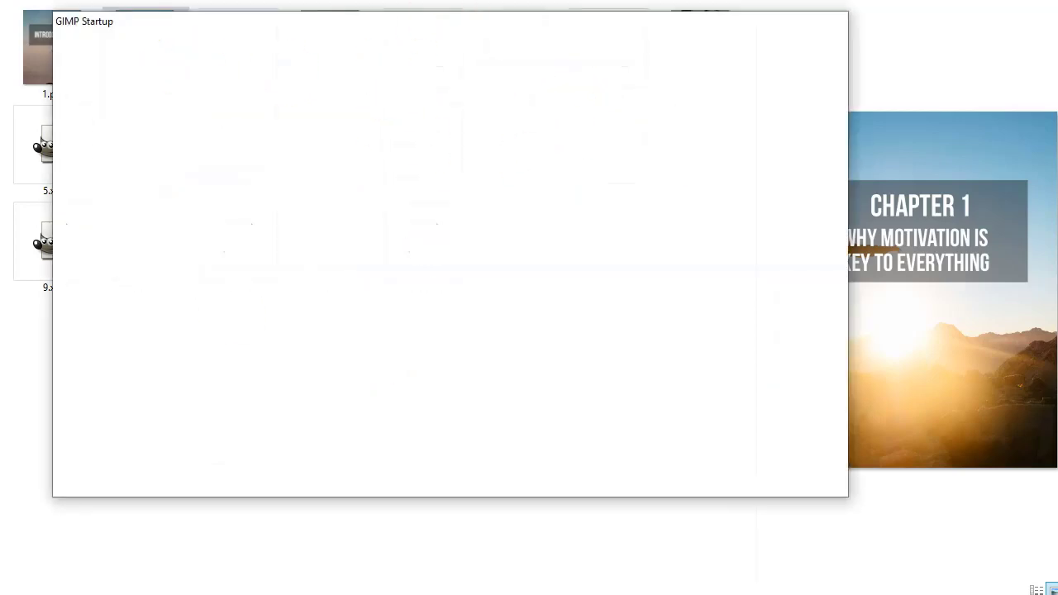
Go up to the package's root folder and open the PSD Files folder under Private Label Rights, 7 - Graphics, then return to GIMP
{"action": "key", "text": "alt+Up"}
{"action": "key", "text": "alt+Up"}
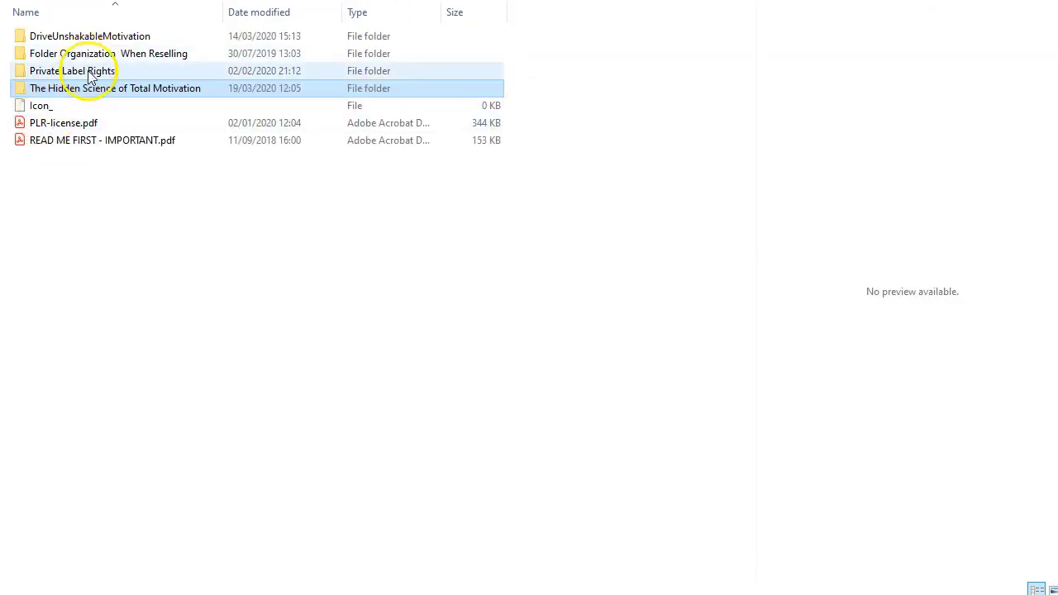
{"action": "double_click", "coordinate": [90, 71]}
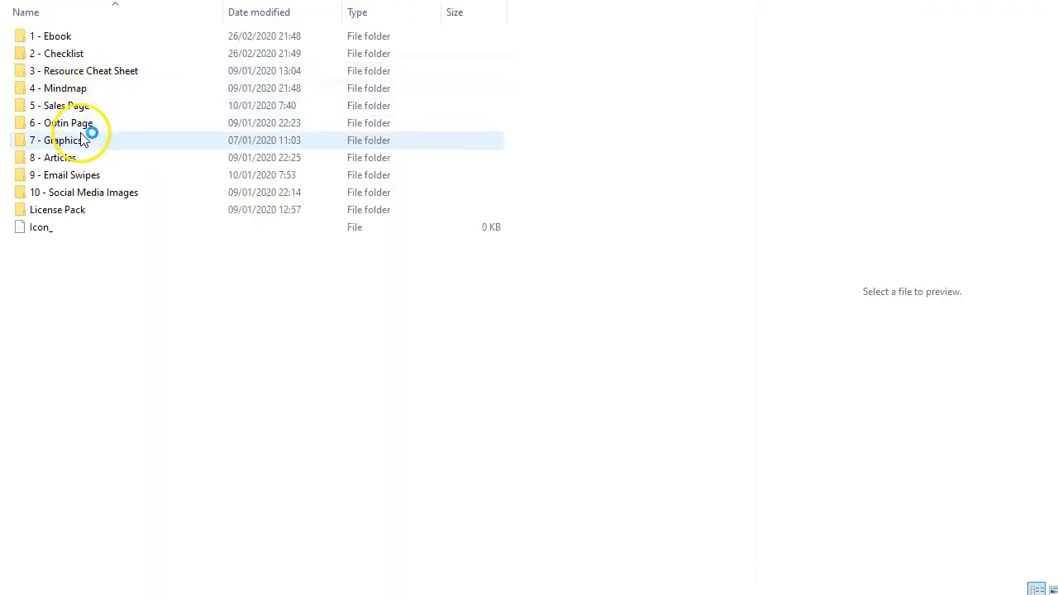
{"action": "double_click", "coordinate": [83, 140]}
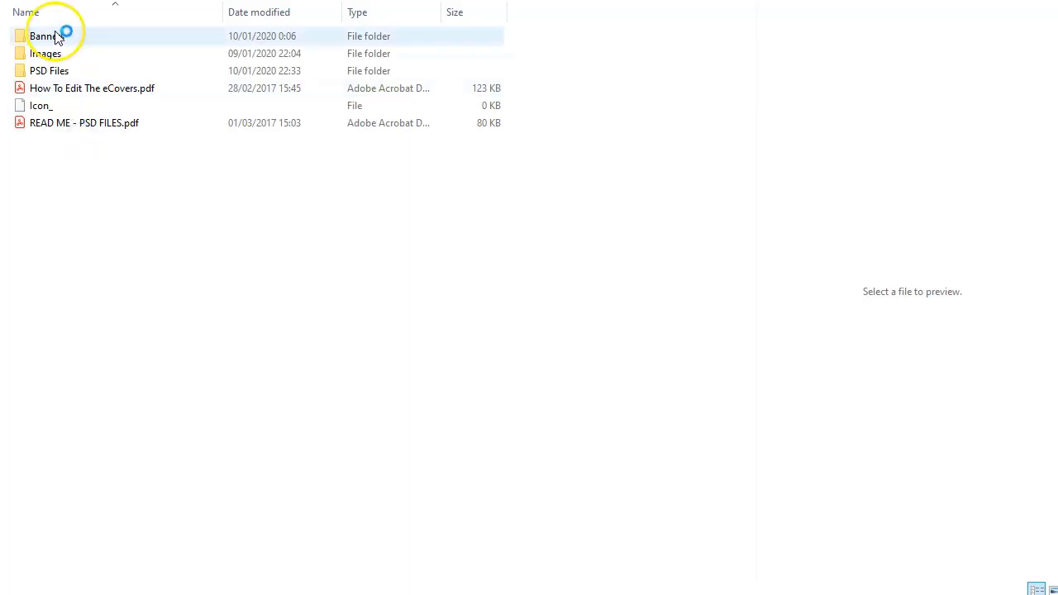
{"action": "double_click", "coordinate": [78, 71]}
{"action": "double_click", "coordinate": [248, 53]}
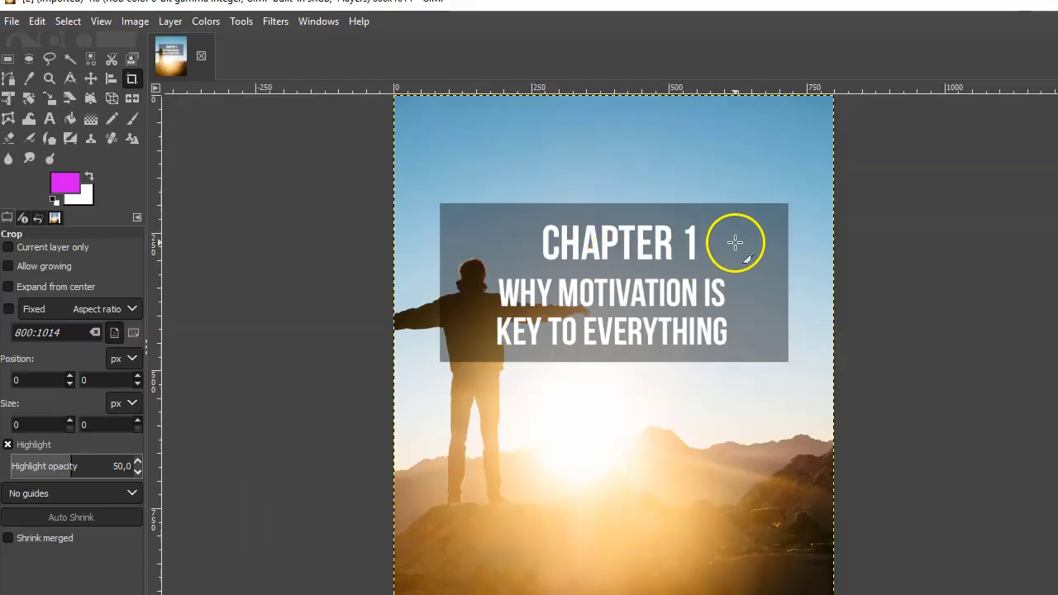
Recolour the semi-transparent box behind the Chapter 1 title by bucket-filling its layer with the magenta foreground colour
{"action": "left_click", "coordinate": [91, 78]}
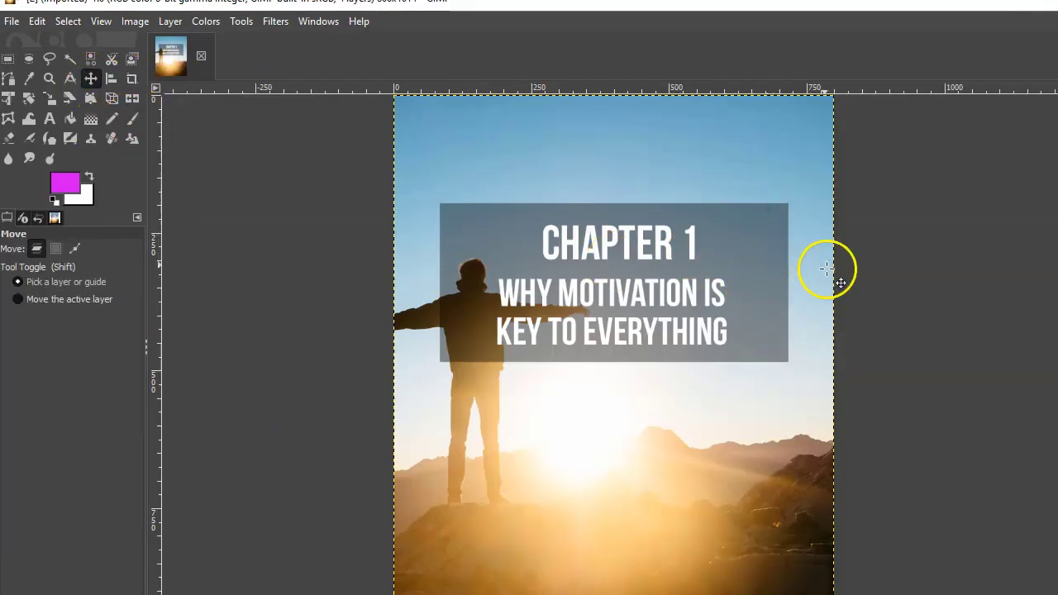
{"action": "left_click", "coordinate": [613, 282]}
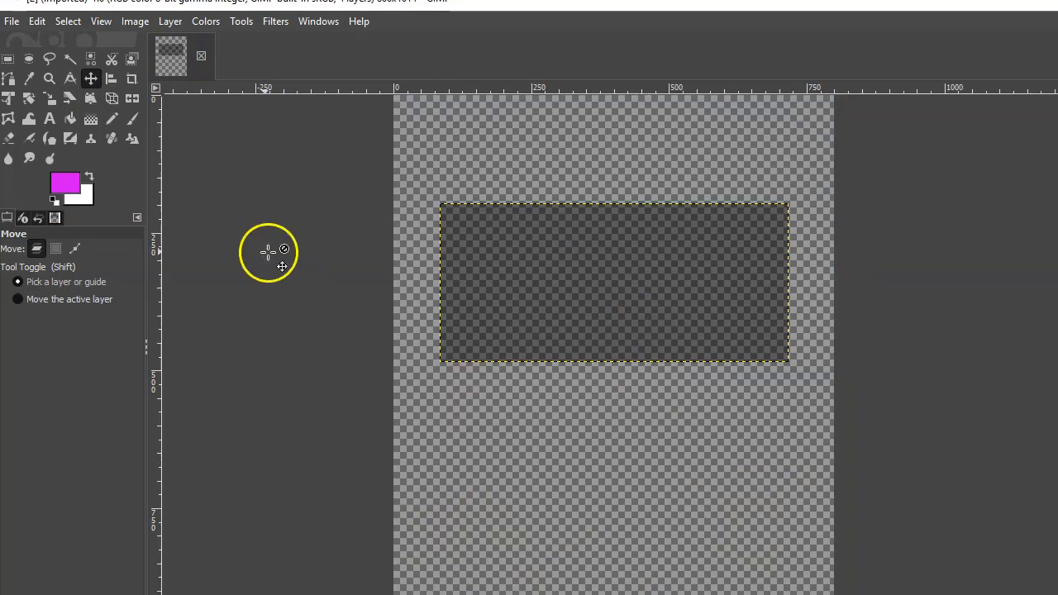
{"action": "left_click", "coordinate": [71, 117]}
{"action": "left_click", "coordinate": [659, 249]}
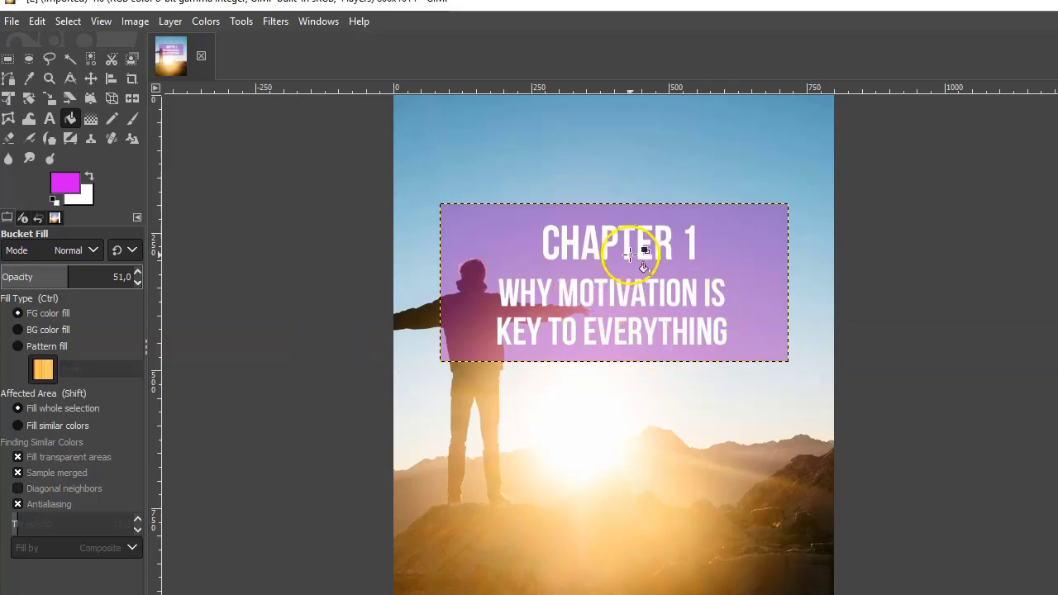
Open the save dialog for storing the recoloured Chapter 1 image as XCF and cancel it
{"action": "left_click", "coordinate": [13, 21]}
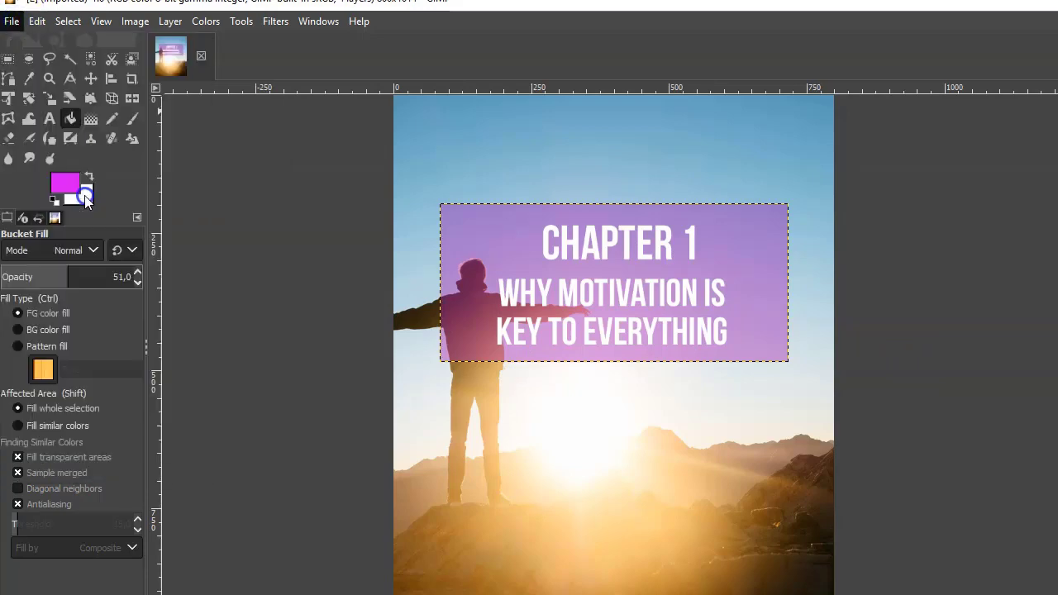
{"action": "left_click", "coordinate": [80, 190]}
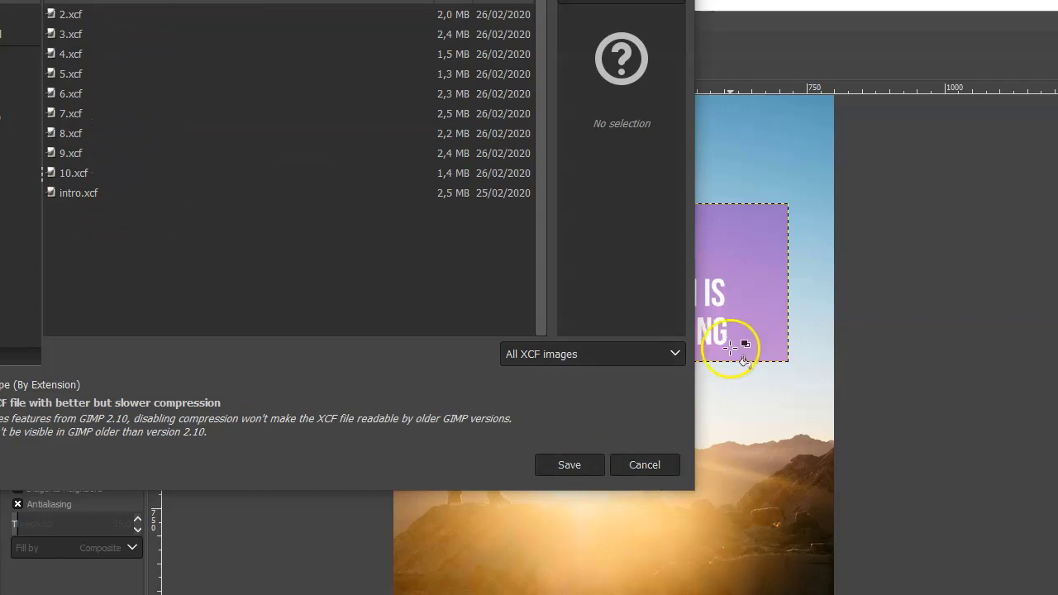
{"action": "left_click", "coordinate": [667, 467]}
Quit GIMP and discard the unsaved changes to the Chapter 1 image
{"action": "key", "text": "ctrl+q"}
{"action": "left_click", "coordinate": [111, 170]}
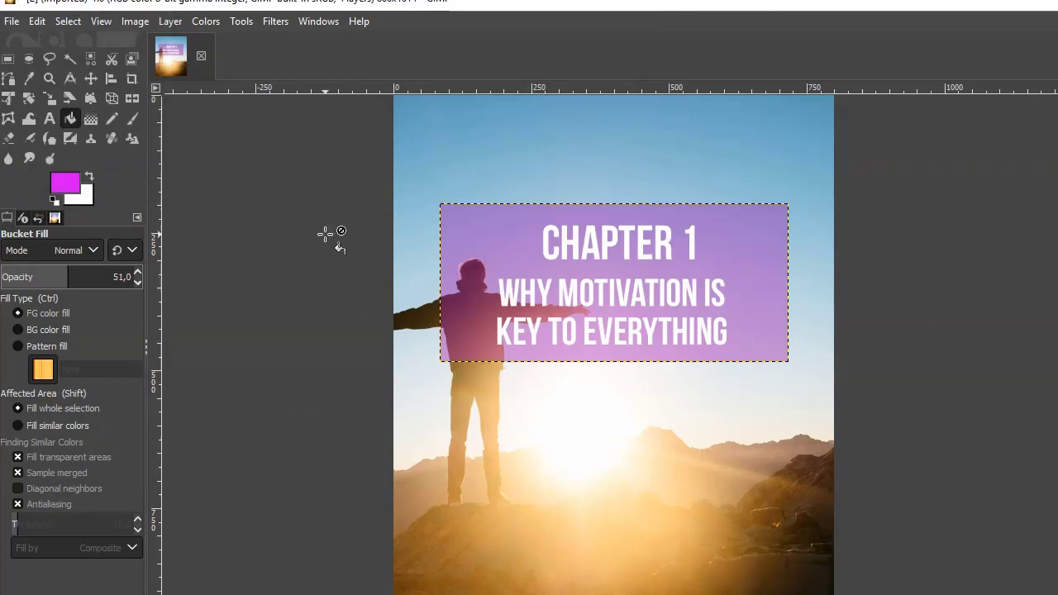
{"action": "key", "text": "ctrl+q"}
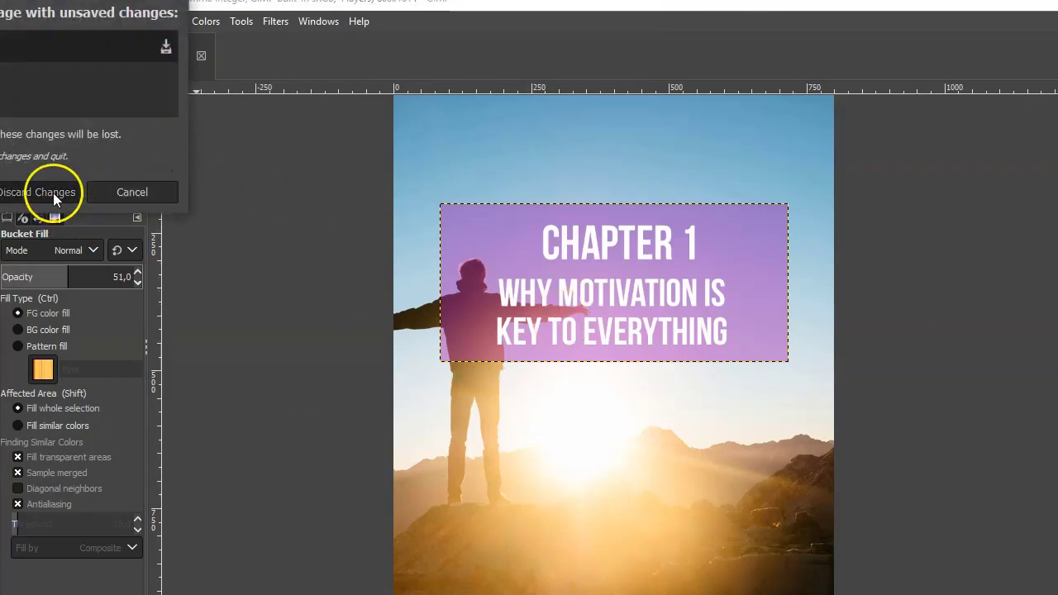
{"action": "left_click", "coordinate": [52, 194]}
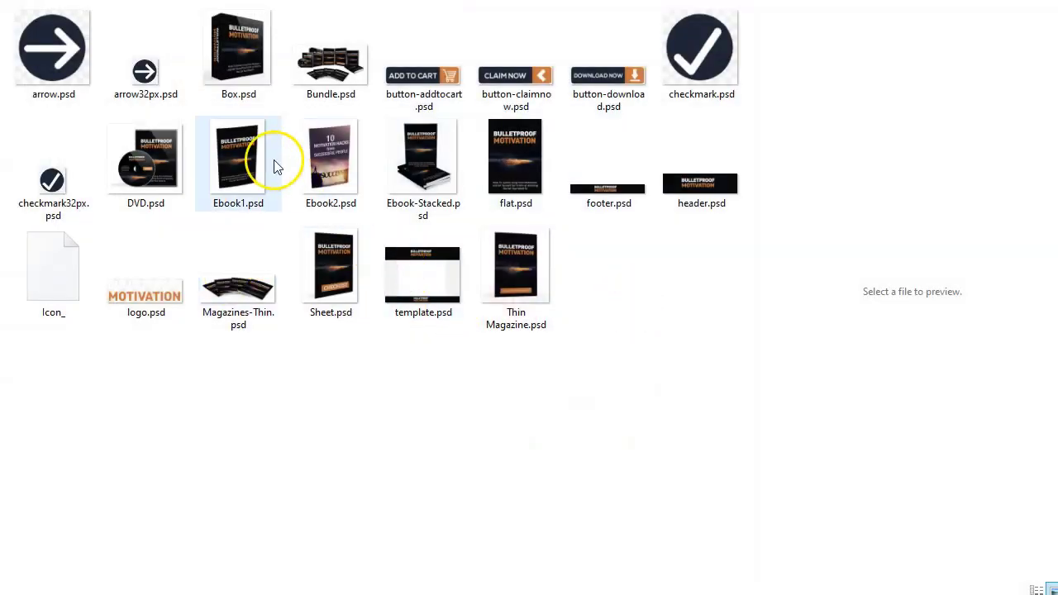
Preview the Bulletproof Motivation cover files Ebook1.psd and flat.psd in the PSD Files folder
{"action": "left_click", "coordinate": [237, 170]}
{"action": "left_click", "coordinate": [520, 161]}
{"action": "left_click", "coordinate": [522, 212]}
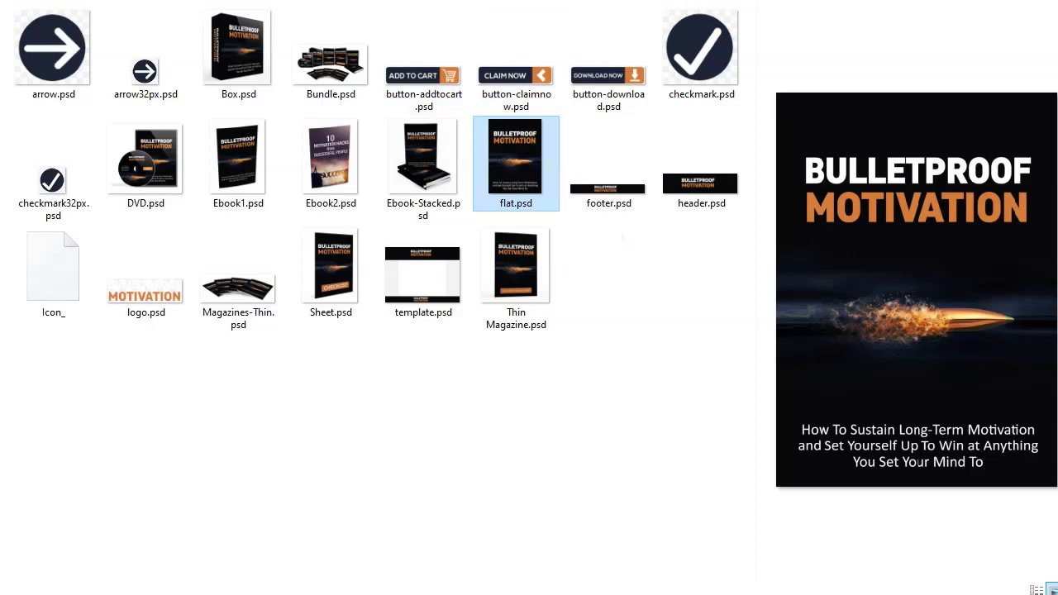
Return to the package's root folder, open the DriveUnshakableMotivation subfolder inside the folder of the same name, and select the finished ebook PDF
{"action": "key", "text": "alt+Up"}
{"action": "key", "text": "alt+Up"}
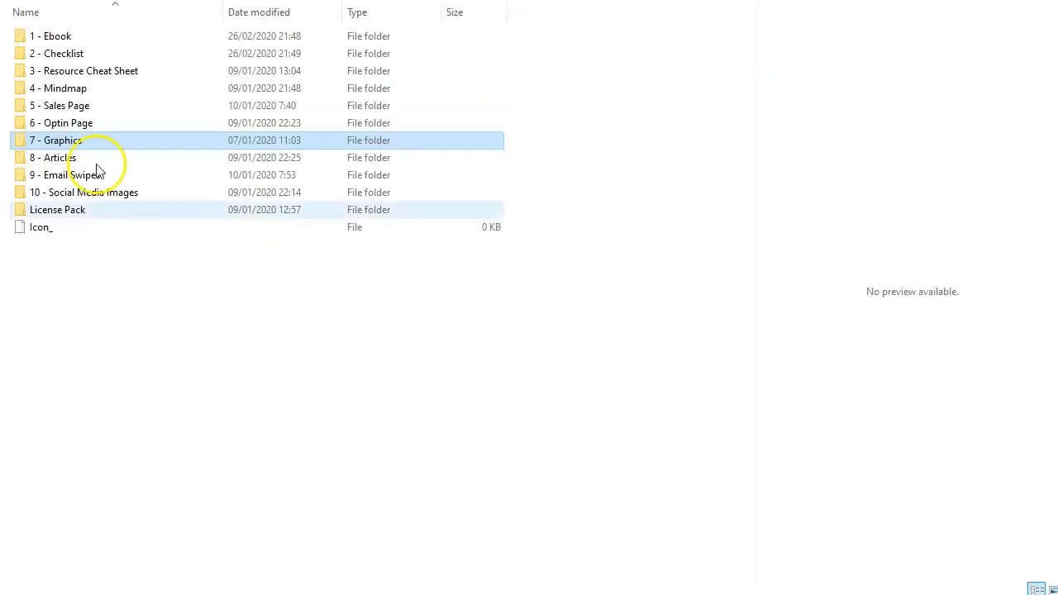
{"action": "key", "text": "alt+Up"}
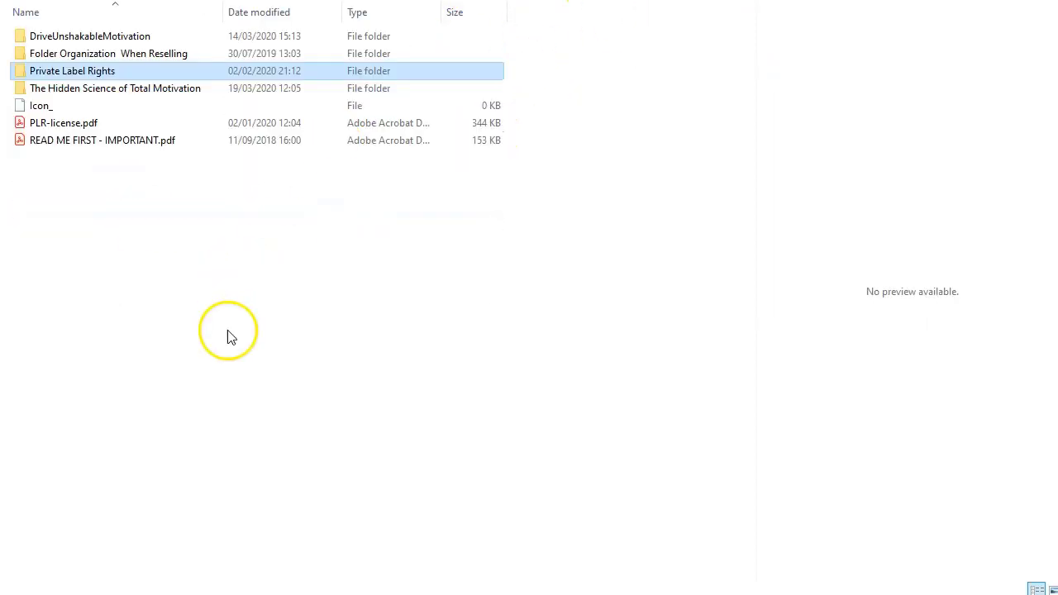
{"action": "double_click", "coordinate": [128, 37]}
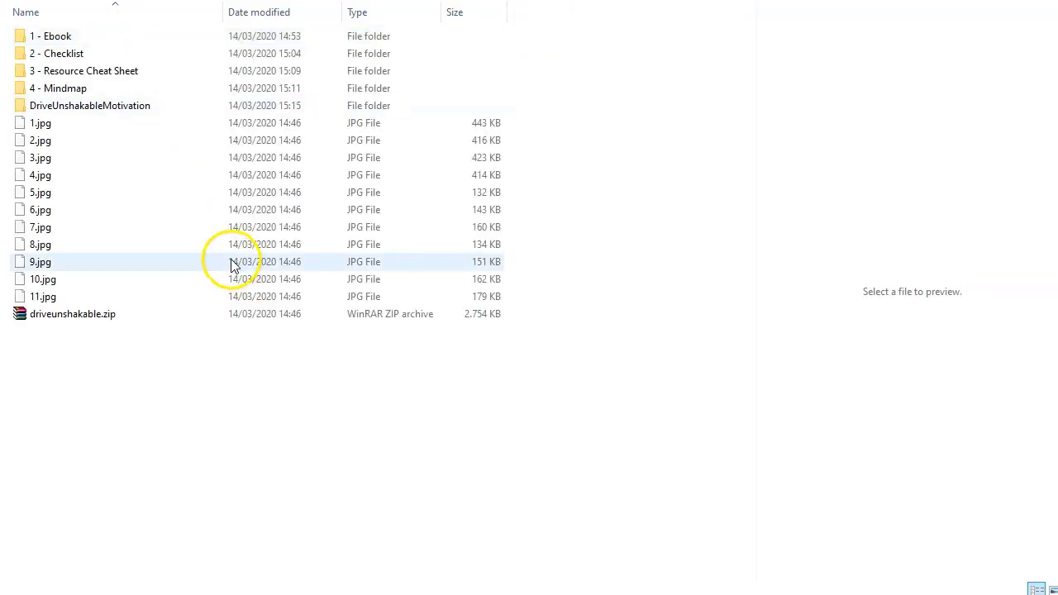
{"action": "double_click", "coordinate": [132, 106]}
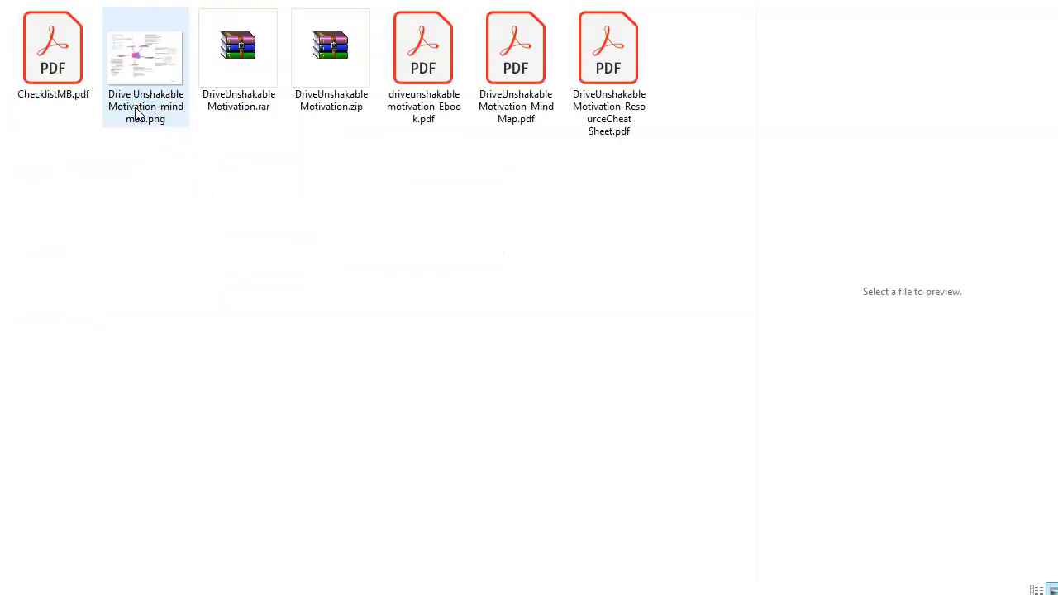
{"action": "left_click", "coordinate": [435, 47]}
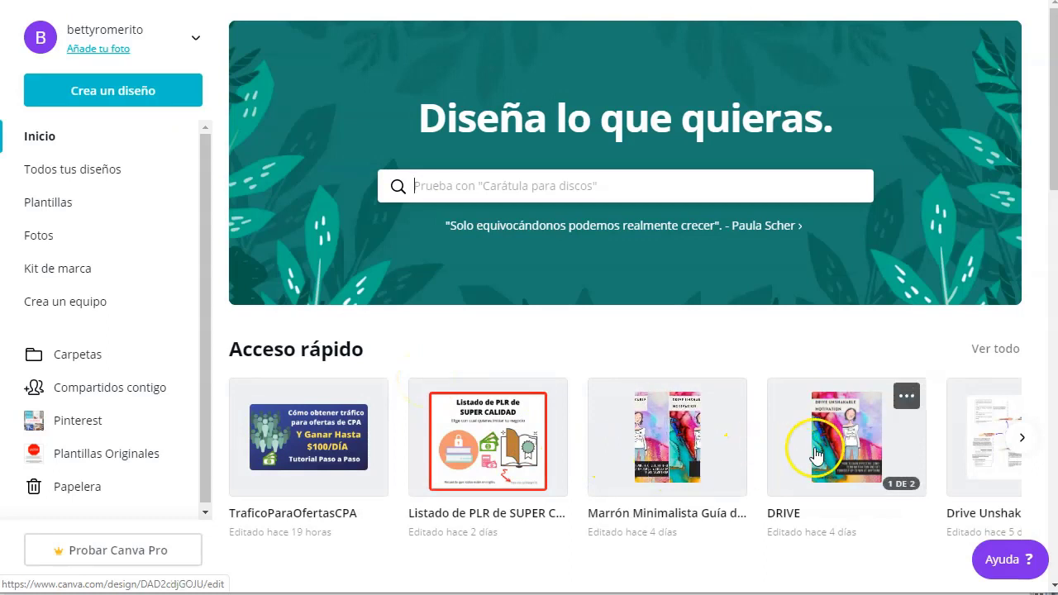
Switch to Canva, open the multi-page design with the Drive Unshakable Motivation ebook covers and look through its pages
{"action": "left_click", "coordinate": [620, 422]}
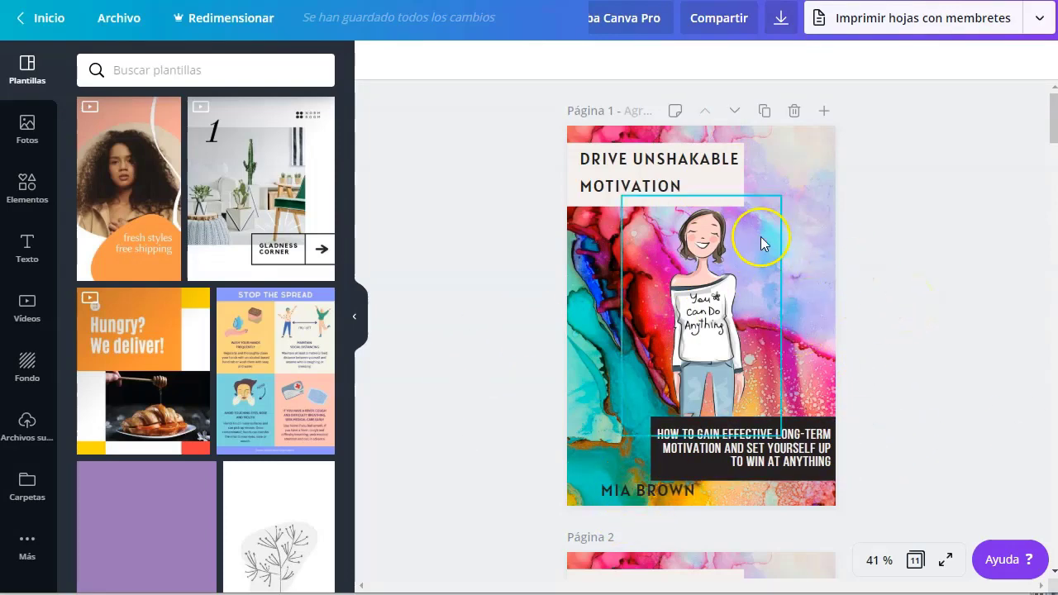
{"action": "scroll", "coordinate": [923, 348], "scroll_direction": "down", "scroll_amount": 3}
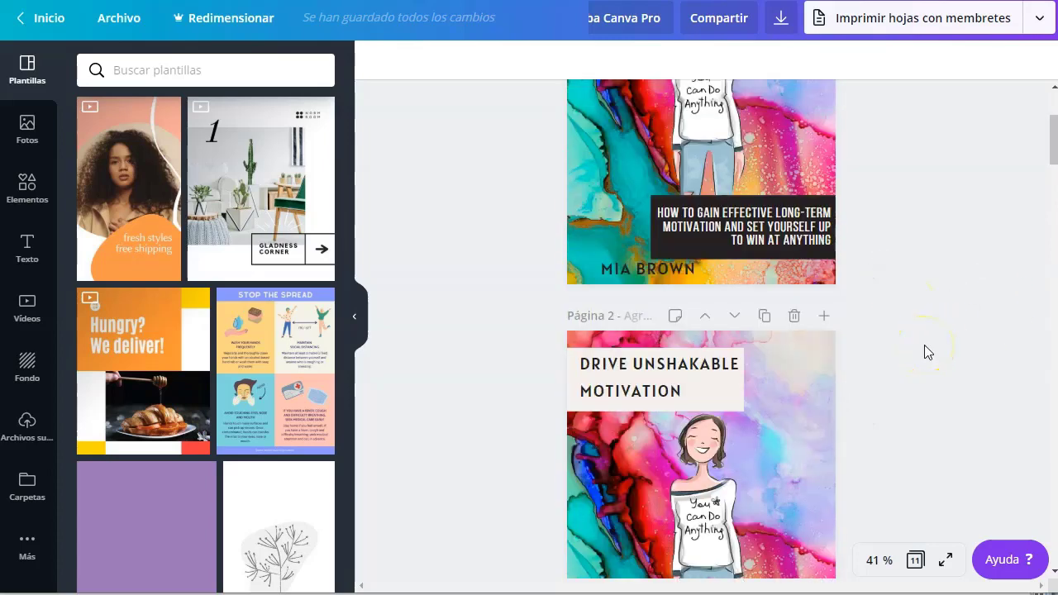